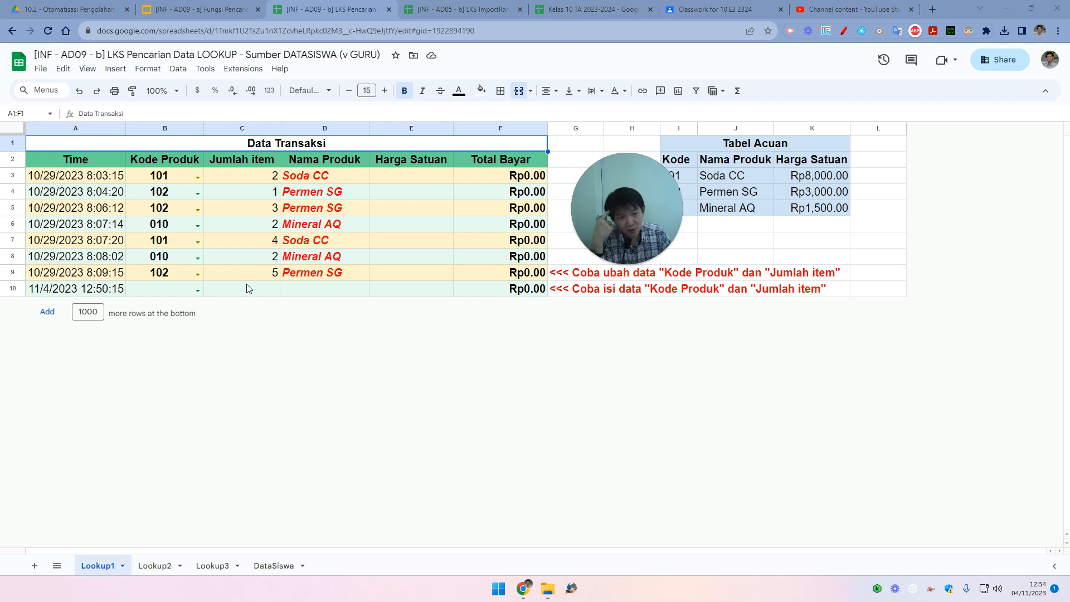
# Inspect the blank product cells of row 10 and the lookup formulas in D7 and E7 of the transaction table
pyautogui.click(178, 296)
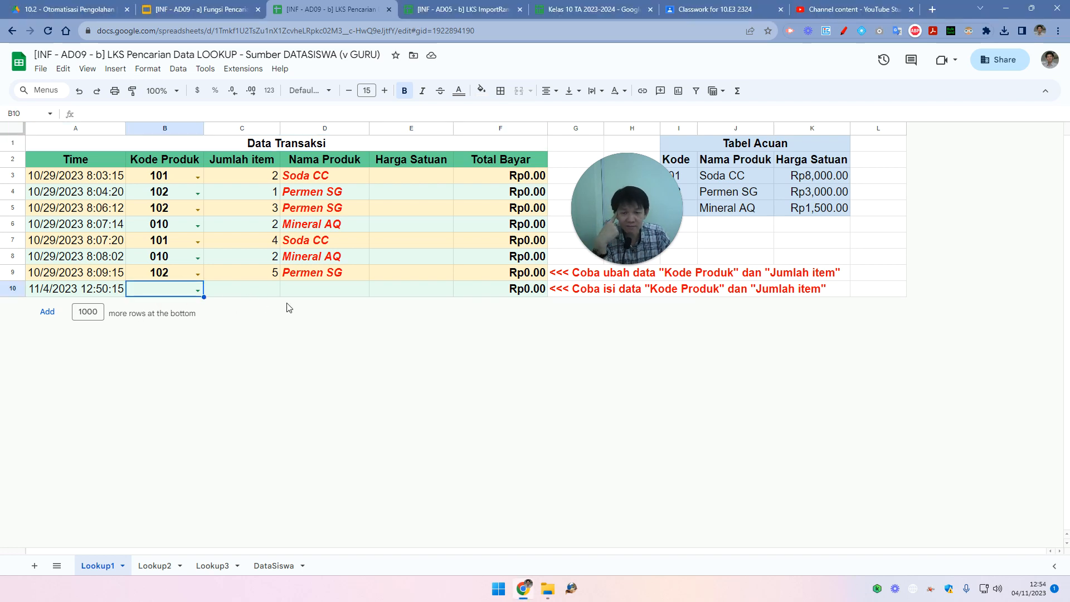
pyautogui.click(317, 292)
pyautogui.click(387, 291)
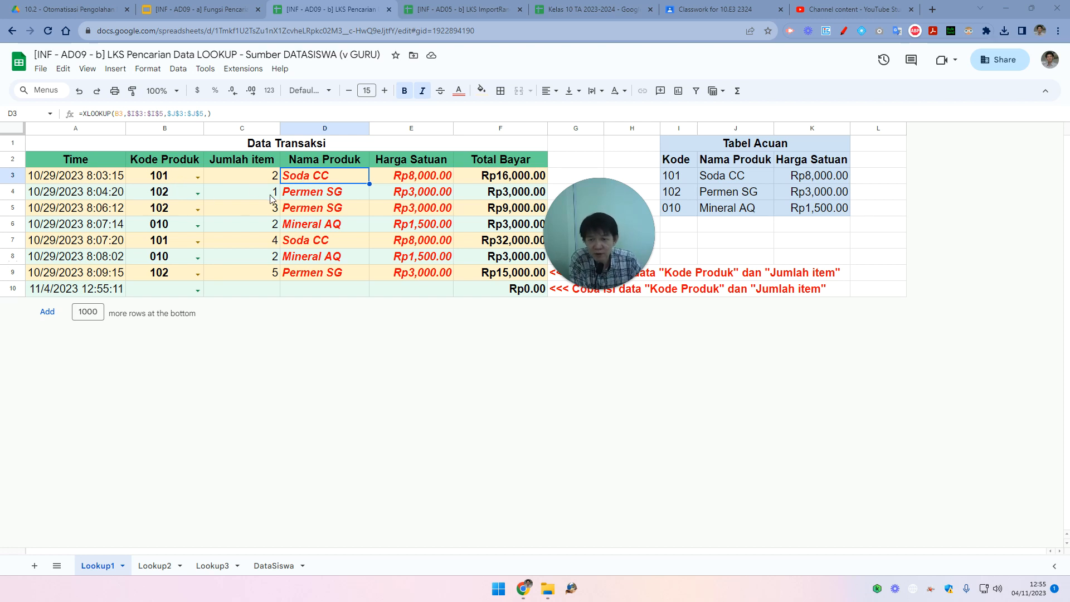
pyautogui.click(333, 244)
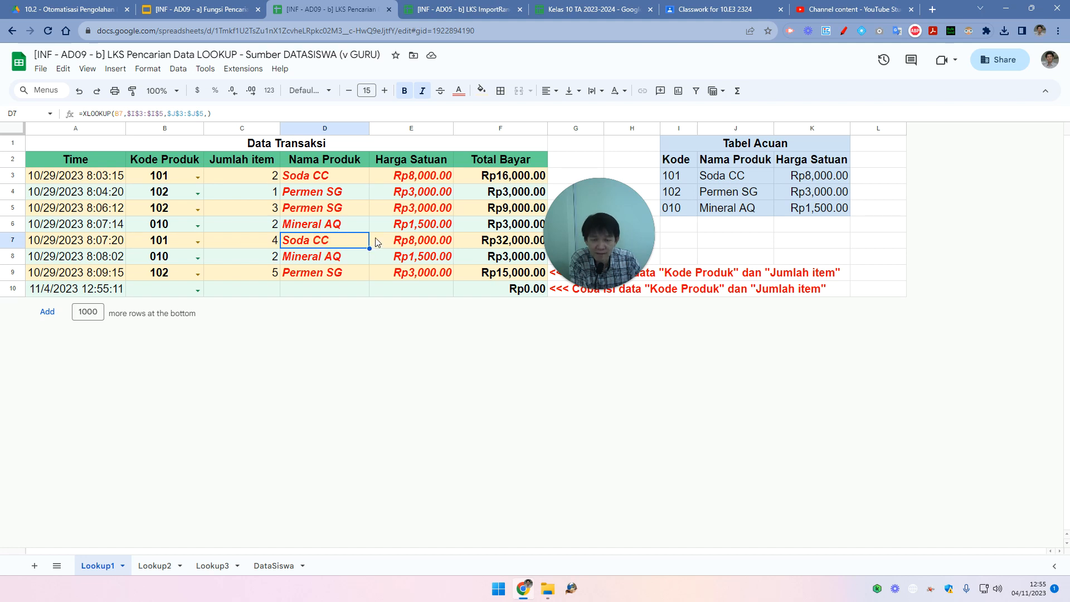
pyautogui.click(394, 245)
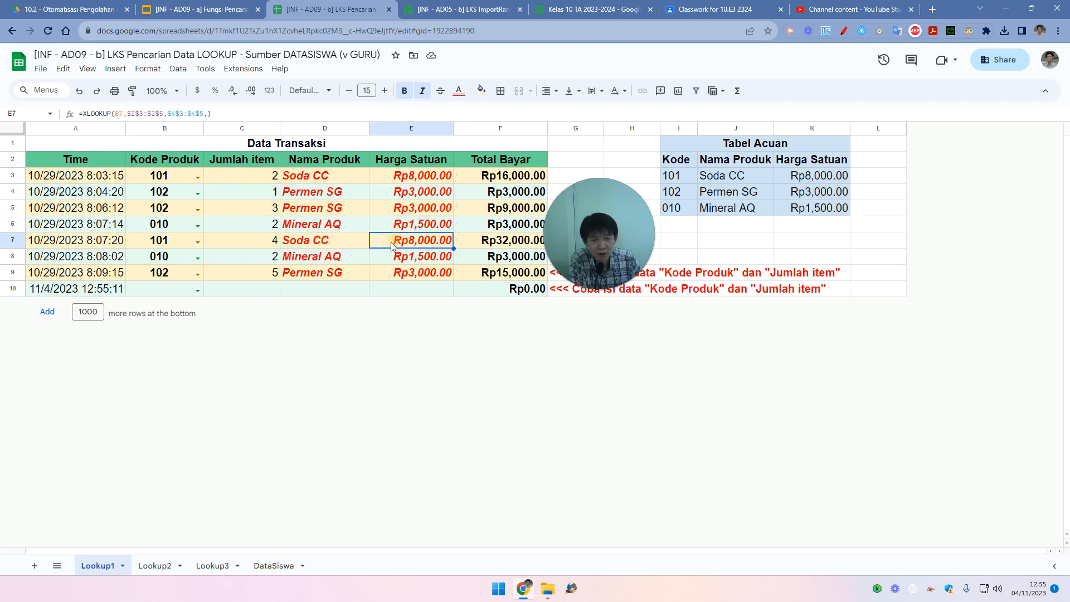
# Enter 101 as the Kode Produk in row 10 of the transaction table
pyautogui.click(163, 290)
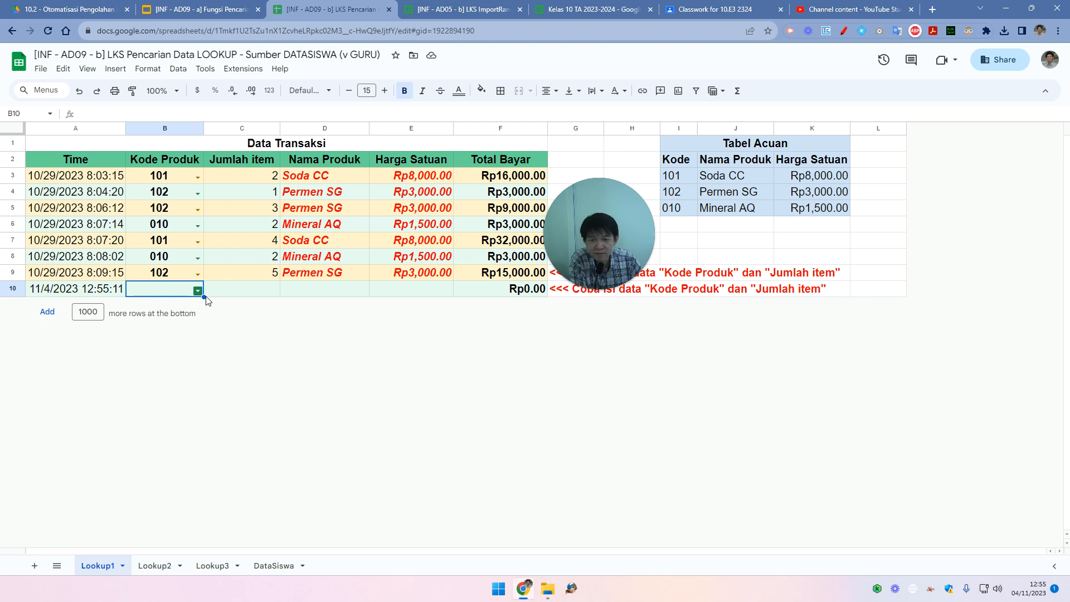
pyautogui.write('10')
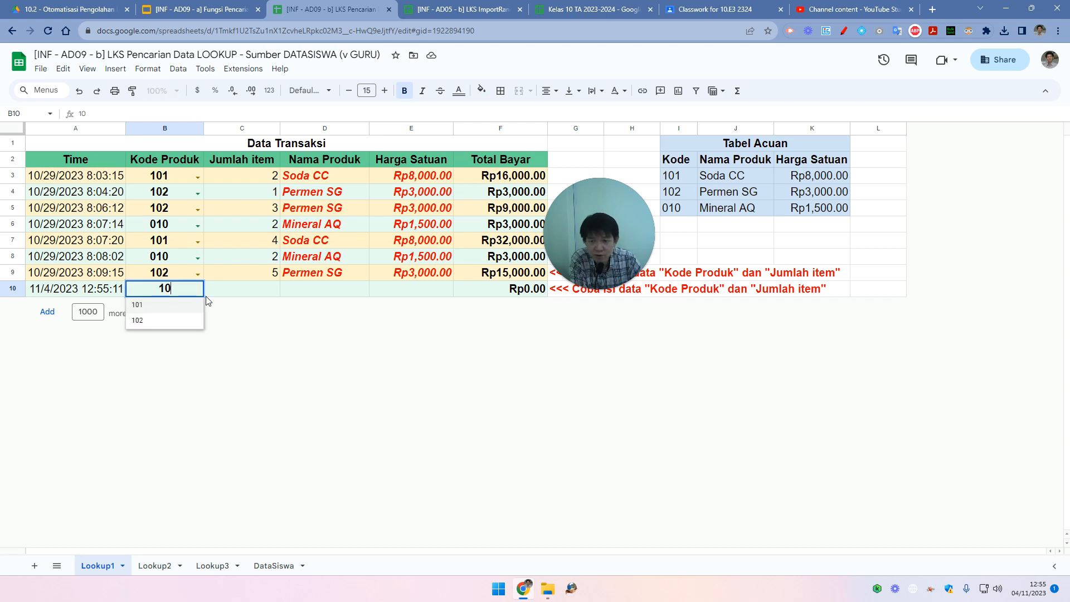
pyautogui.write('1')
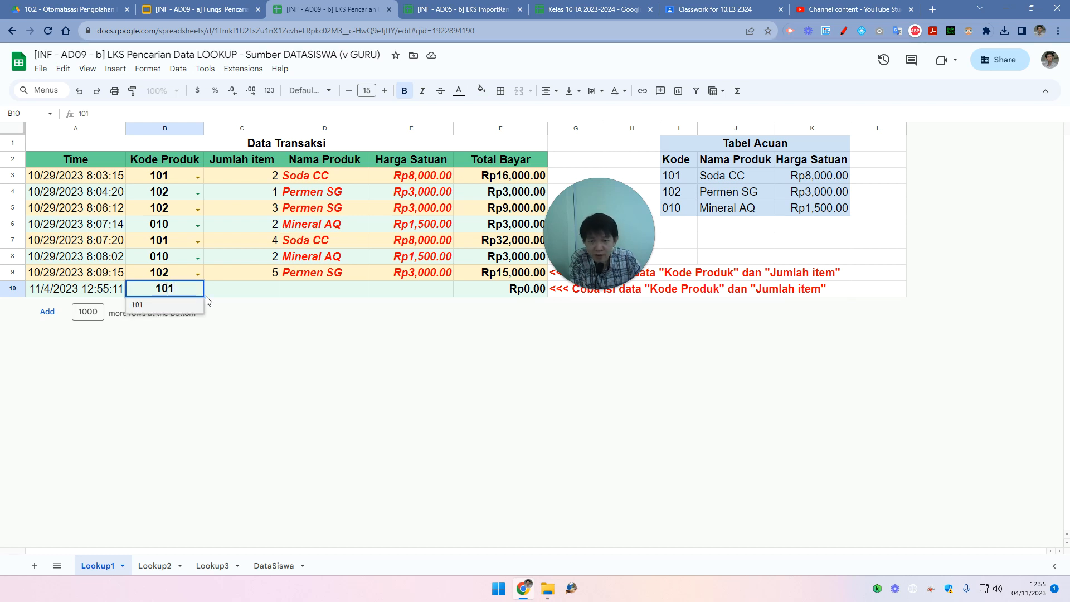
pyautogui.press('Return')
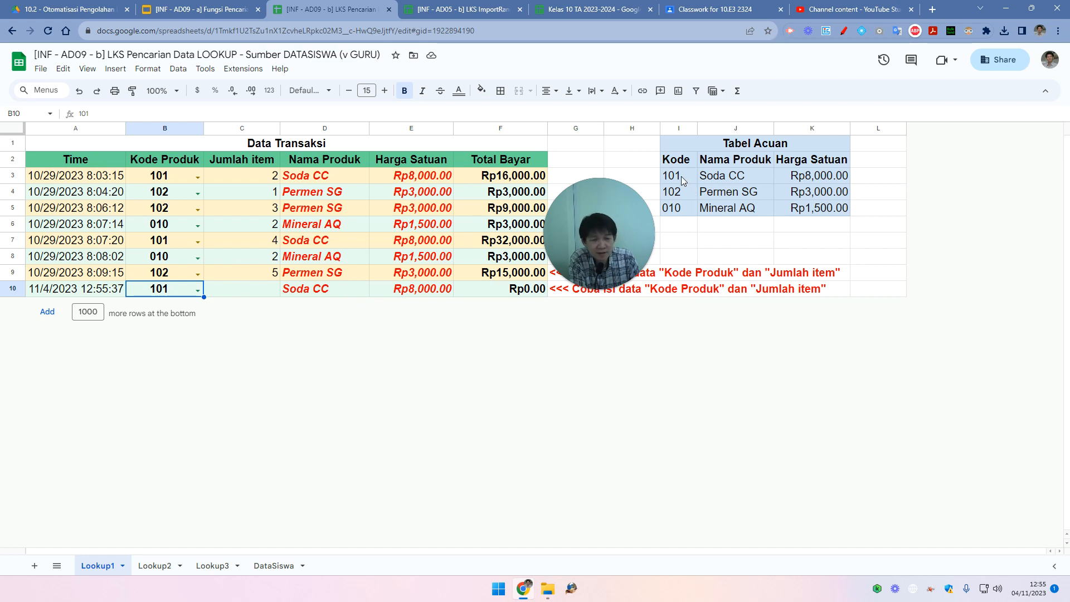
# Examine the codes, product names and unit prices in the Tabel Acuan reference table, range I3:K5
pyautogui.click(158, 90)
pyautogui.click(160, 200)
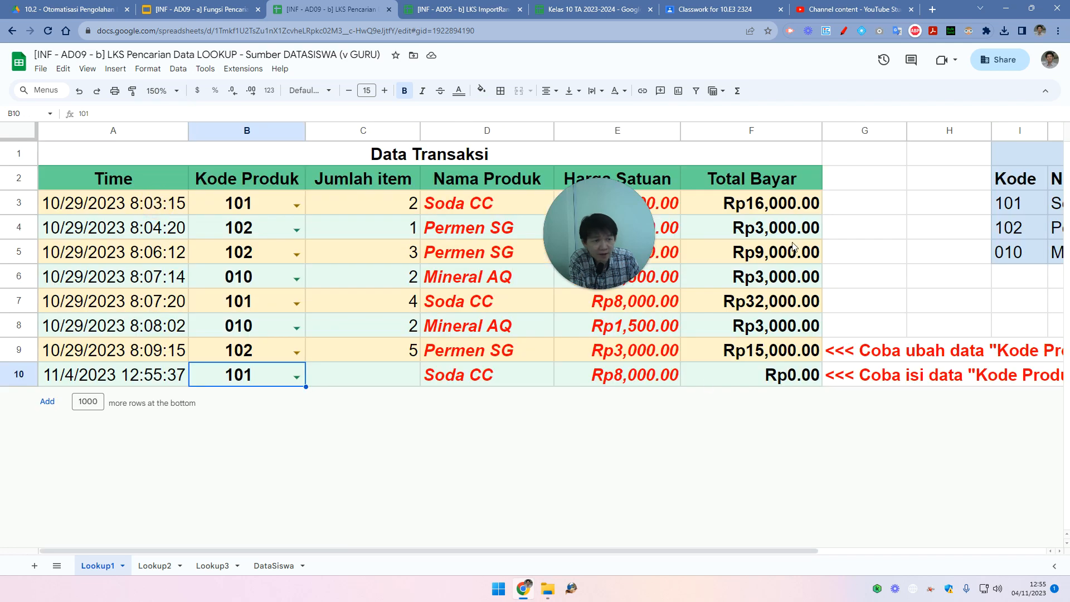
pyautogui.moveTo(782, 551); pyautogui.dragTo(892, 558)
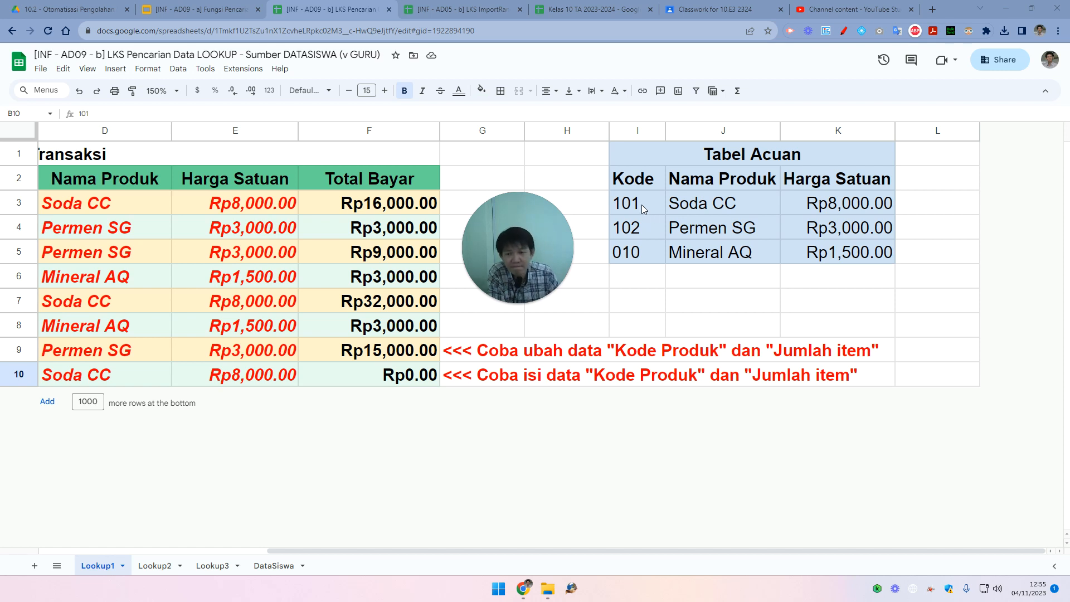
pyautogui.click(648, 203)
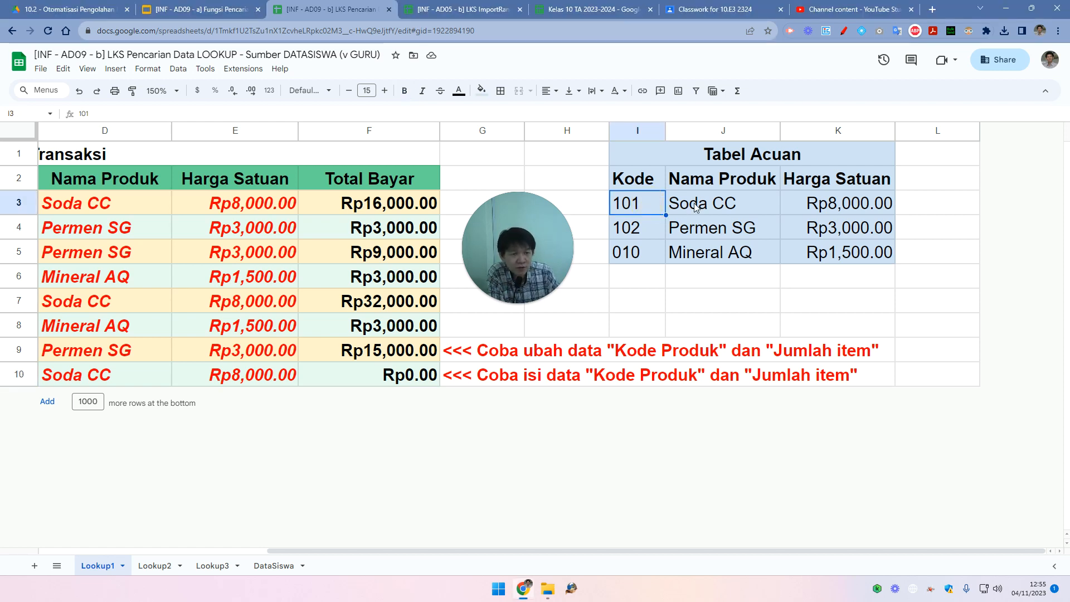
pyautogui.click(691, 203)
pyautogui.click(849, 204)
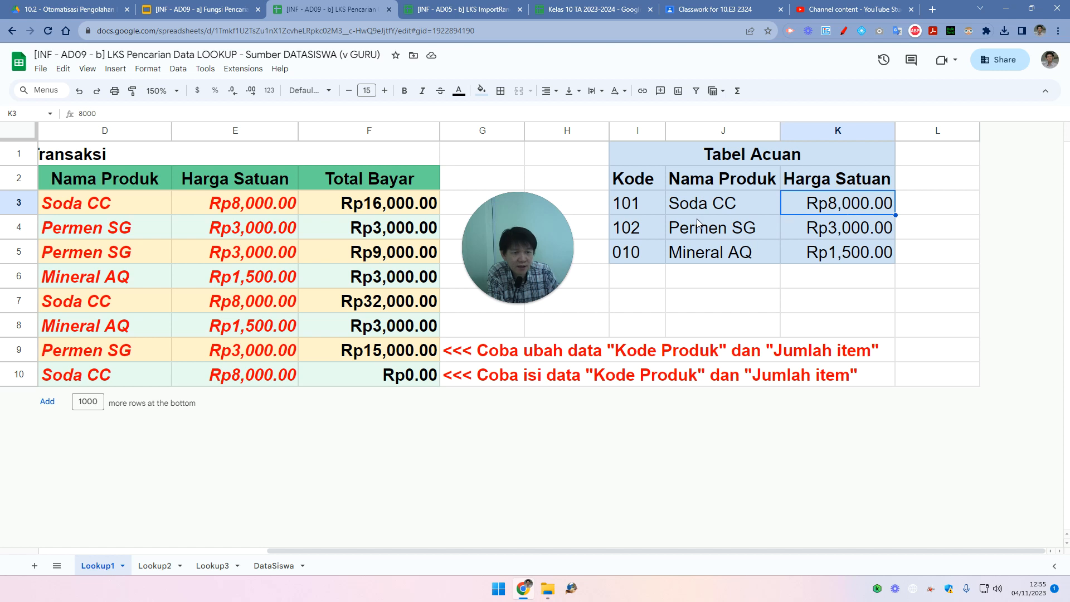
pyautogui.click(646, 230)
pyautogui.click(731, 229)
pyautogui.click(816, 225)
pyautogui.click(623, 254)
pyautogui.moveTo(630, 203); pyautogui.dragTo(808, 252)
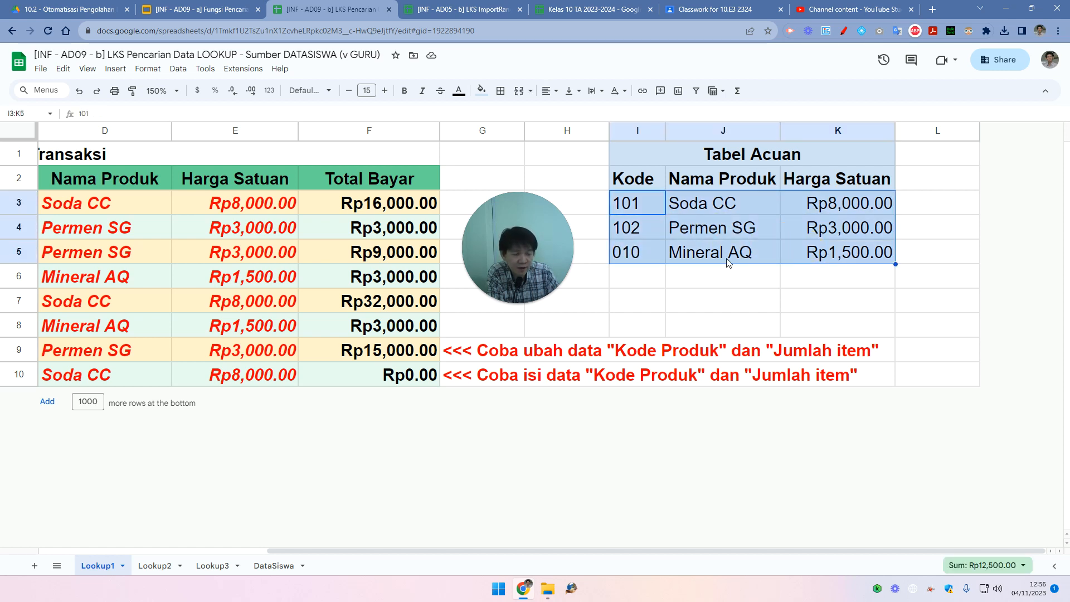
# Enter 10 as the Jumlah item in row 10 of the transaction table
pyautogui.click(652, 549)
pyautogui.moveTo(652, 549); pyautogui.dragTo(430, 541)
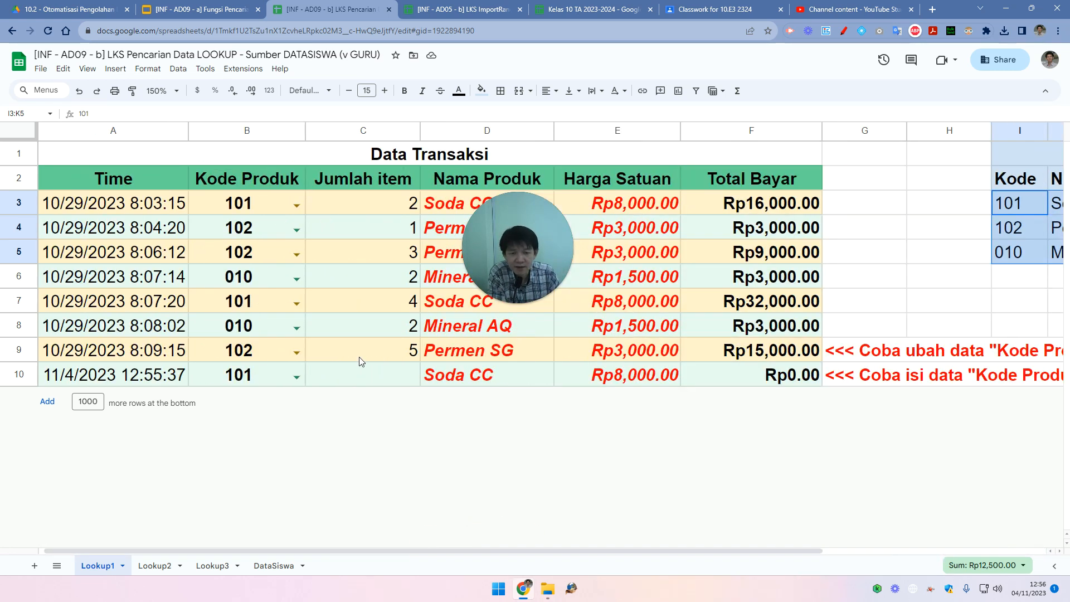
pyautogui.click(363, 374)
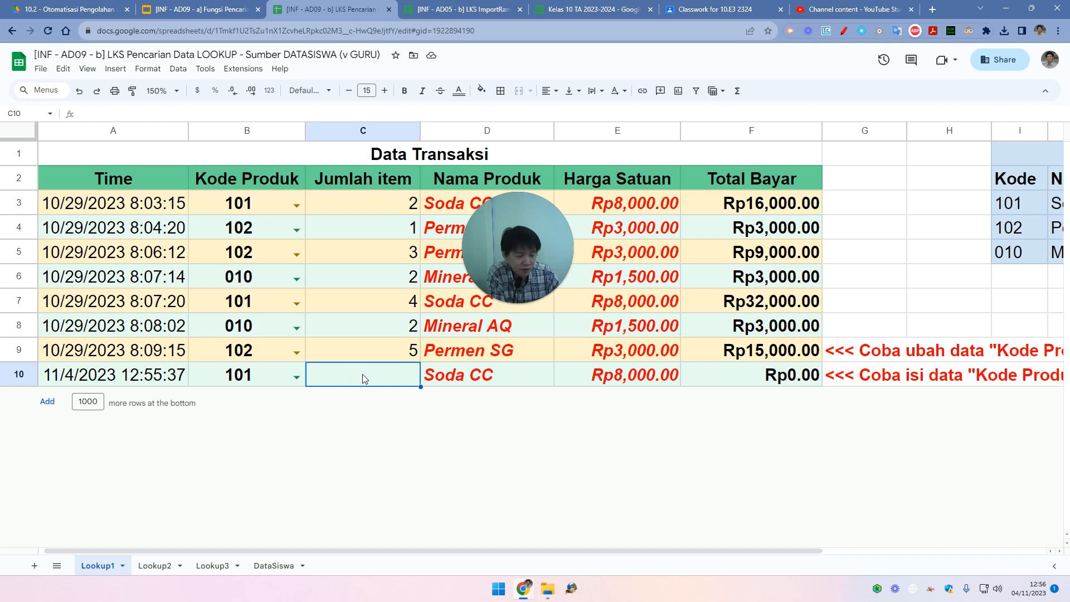
pyautogui.write('10')
pyautogui.press('Return')
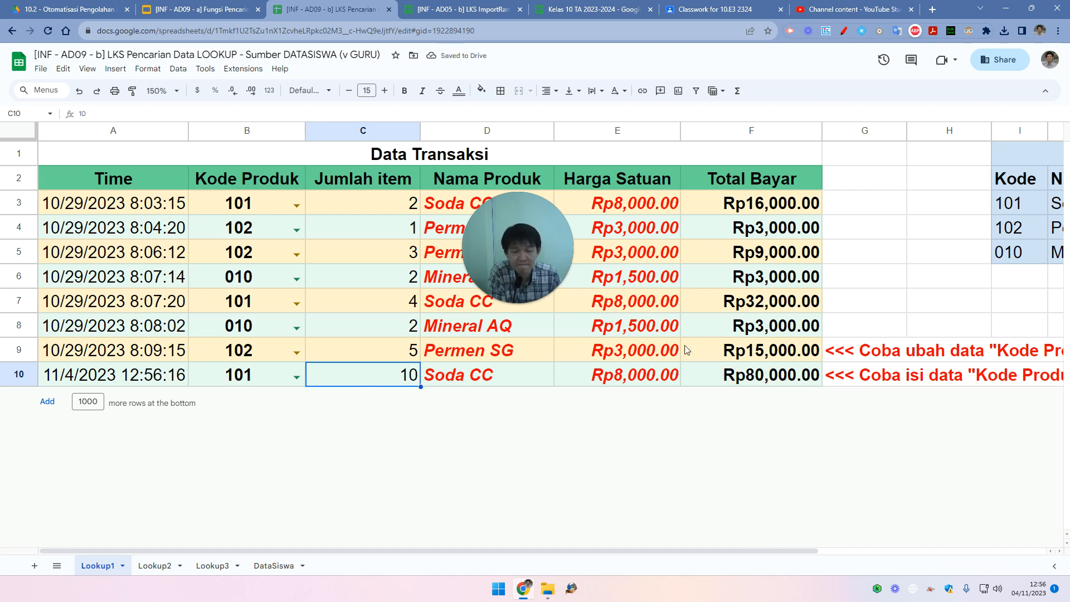
# Change the Kode Produk in row 10 of the transaction table to 102
pyautogui.moveTo(558, 258); pyautogui.dragTo(840, 235)
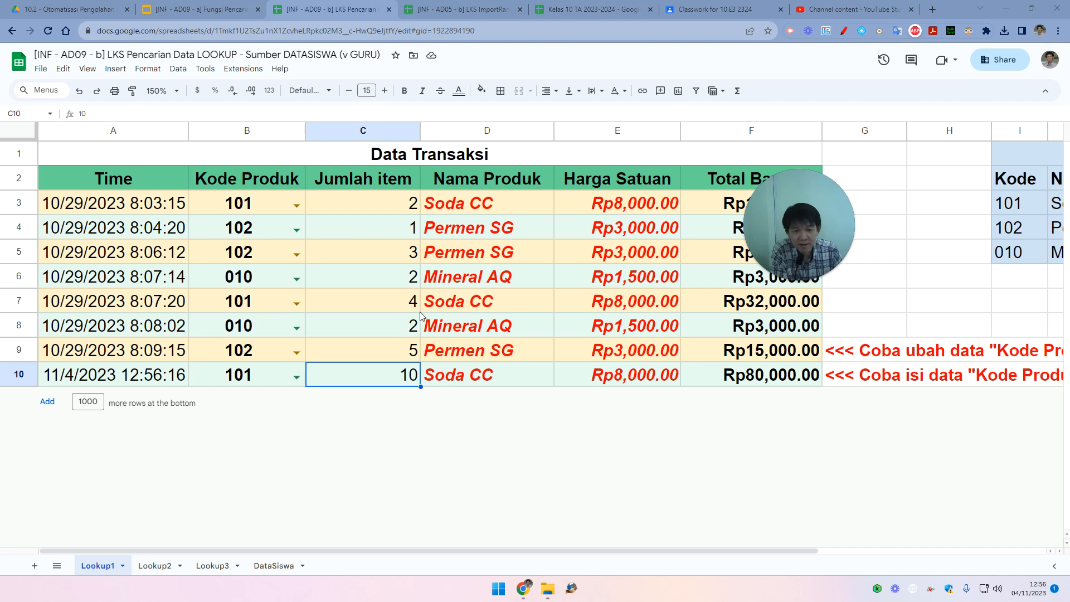
pyautogui.click(264, 379)
pyautogui.write('102')
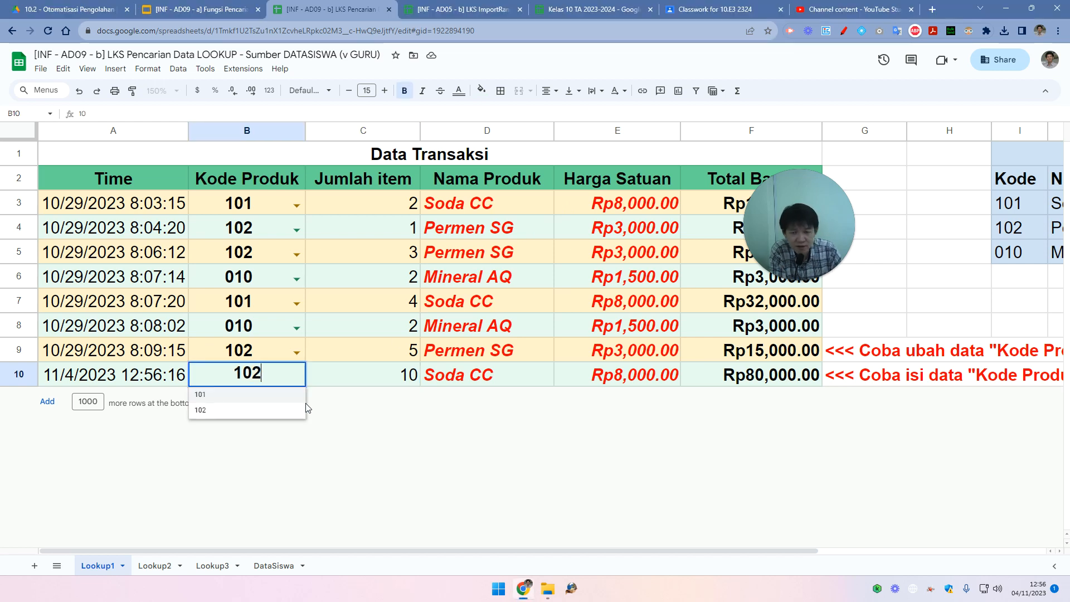
pyautogui.press('Return')
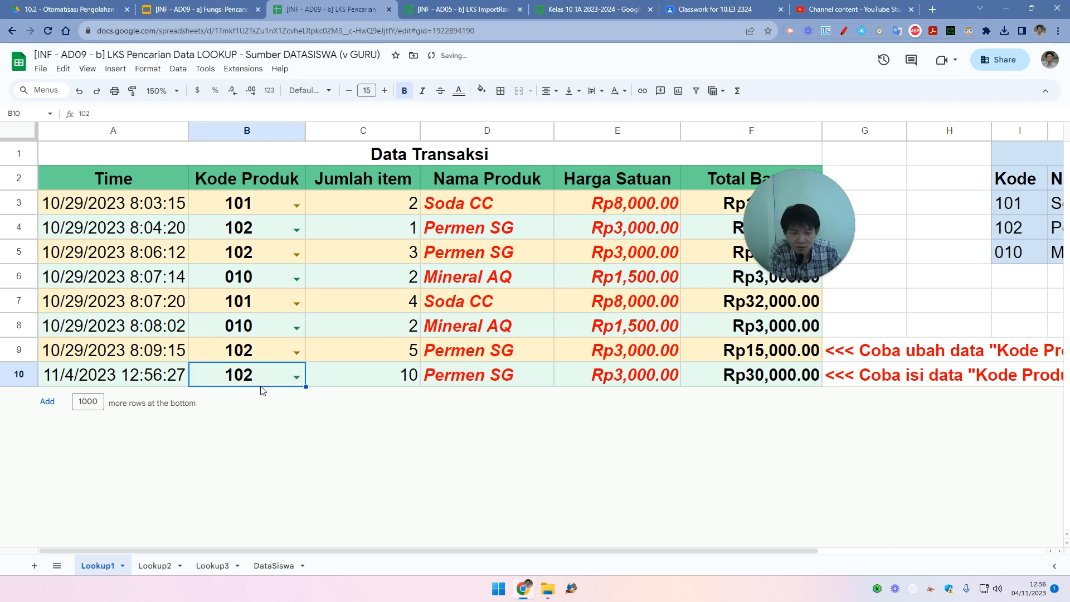
# Check the product name and unit price listed for code 102 in the Tabel Acuan reference table
pyautogui.moveTo(494, 550); pyautogui.dragTo(781, 550)
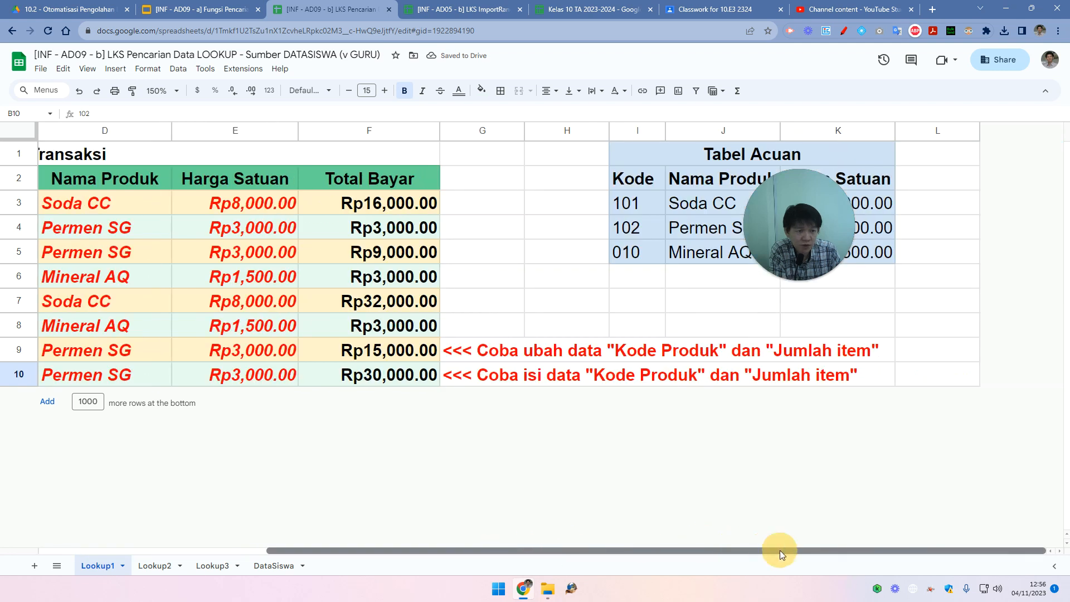
pyautogui.moveTo(851, 247); pyautogui.dragTo(673, 352)
pyautogui.click(646, 204)
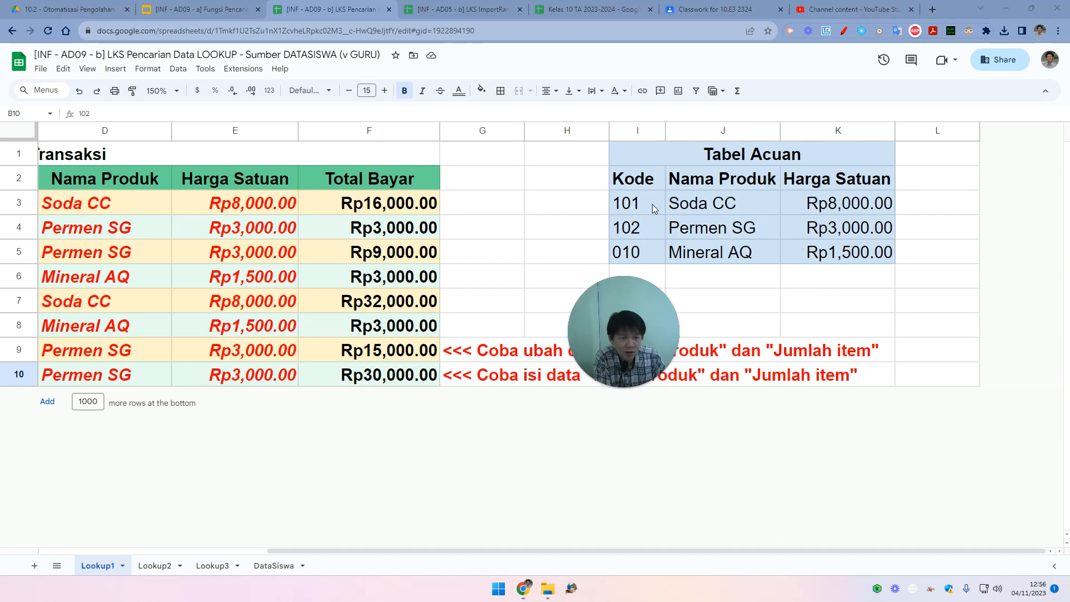
pyautogui.click(643, 225)
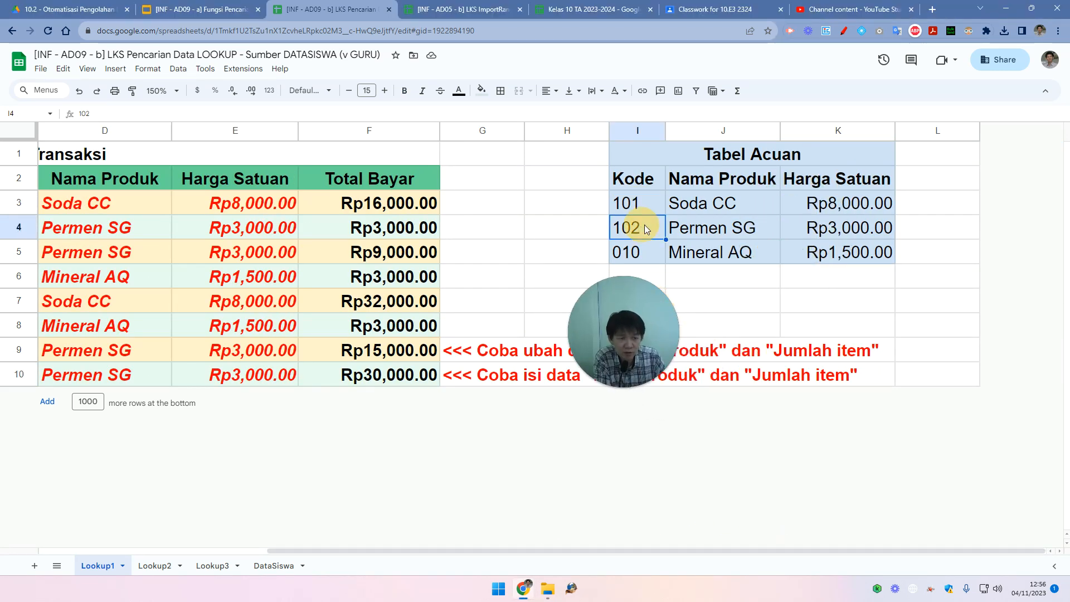
pyautogui.click(706, 236)
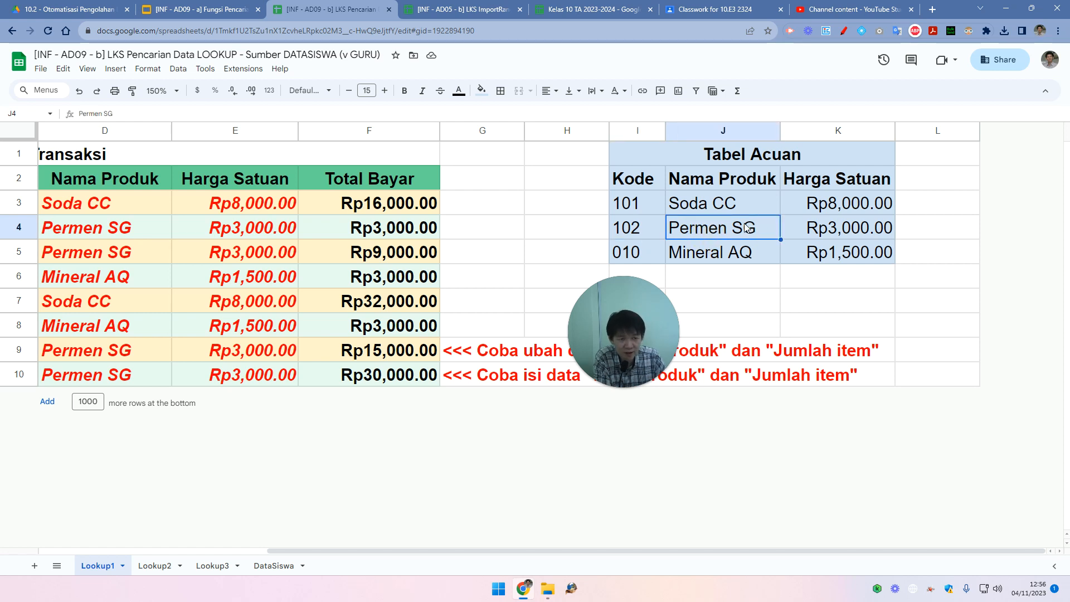
pyautogui.click(819, 234)
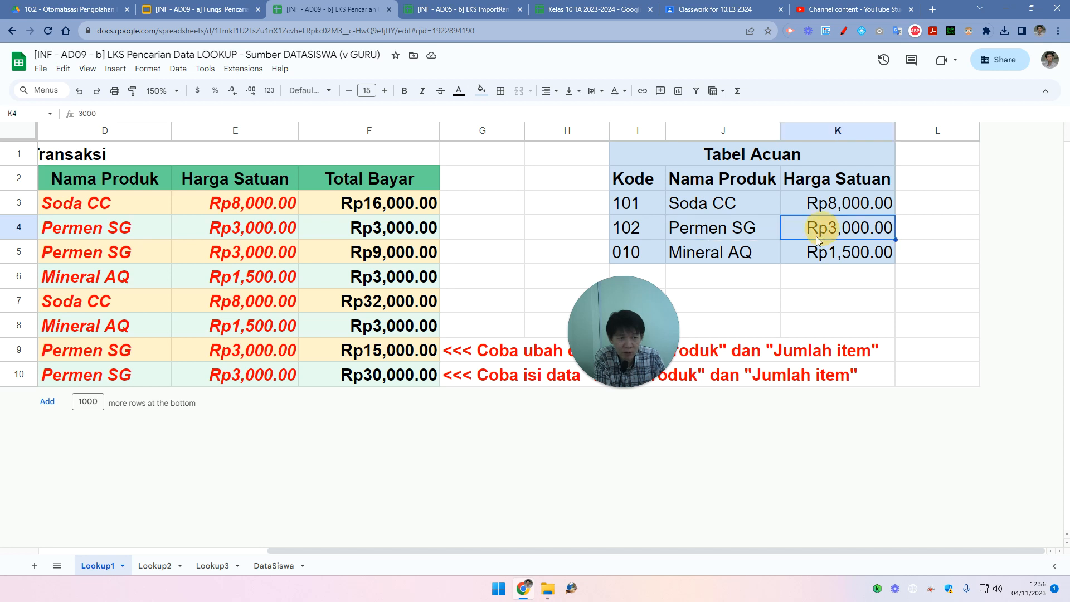
# Review the XLOOKUP formula in the first Nama Produk cell, D3, against the reference table it draws from
pyautogui.click(153, 382)
pyautogui.click(201, 382)
pyautogui.moveTo(433, 552); pyautogui.dragTo(313, 552)
pyautogui.click(518, 208)
pyautogui.click(572, 223)
pyautogui.click(531, 196)
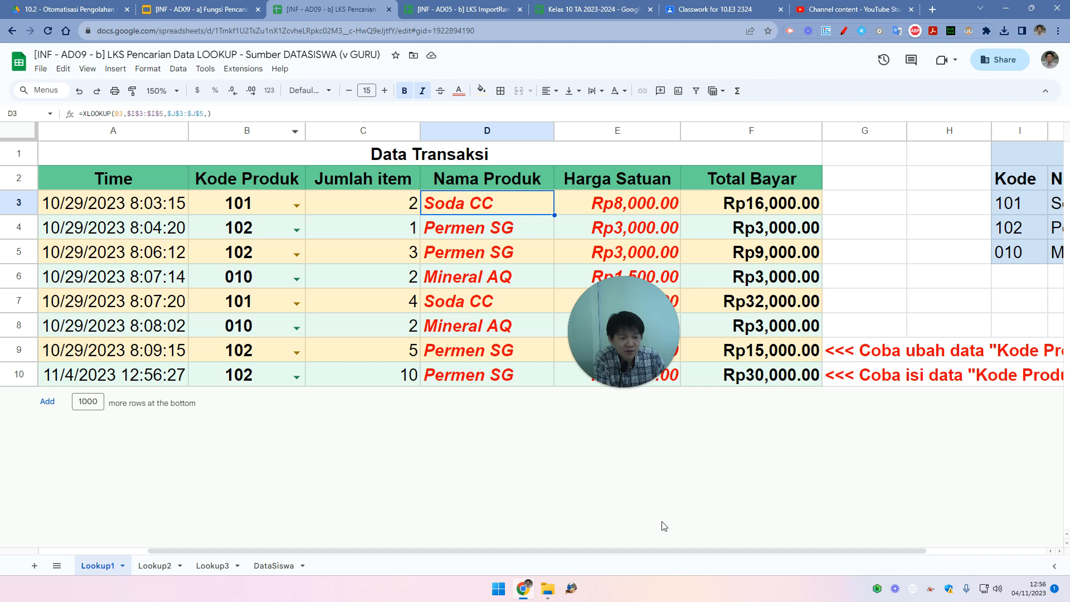
pyautogui.moveTo(674, 550); pyautogui.dragTo(835, 554)
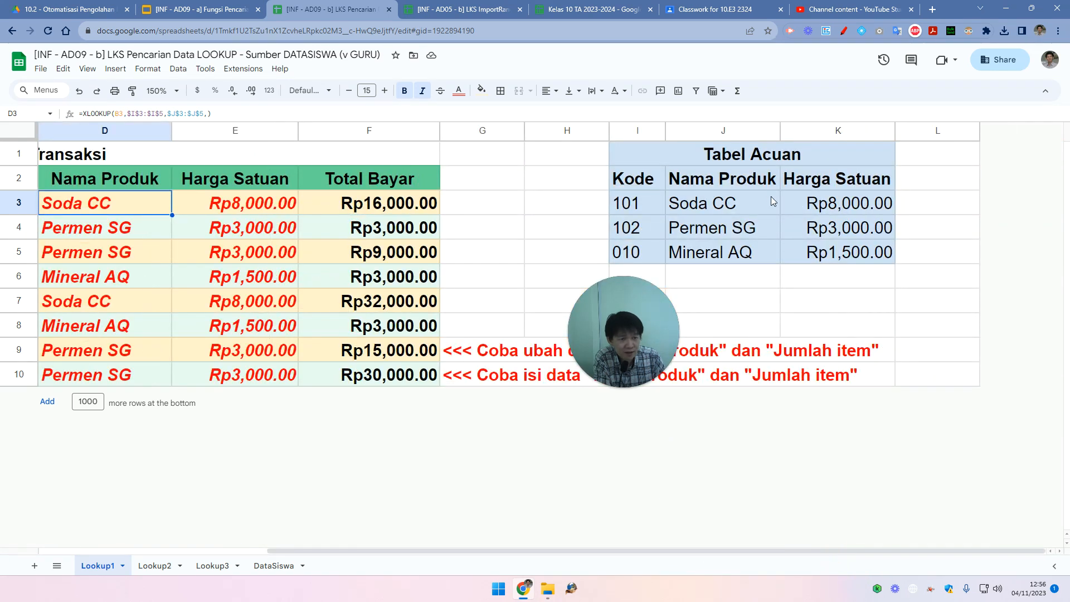
# Clear all the Nama Produk formulas in D3:D10
pyautogui.moveTo(686, 558); pyautogui.dragTo(487, 540)
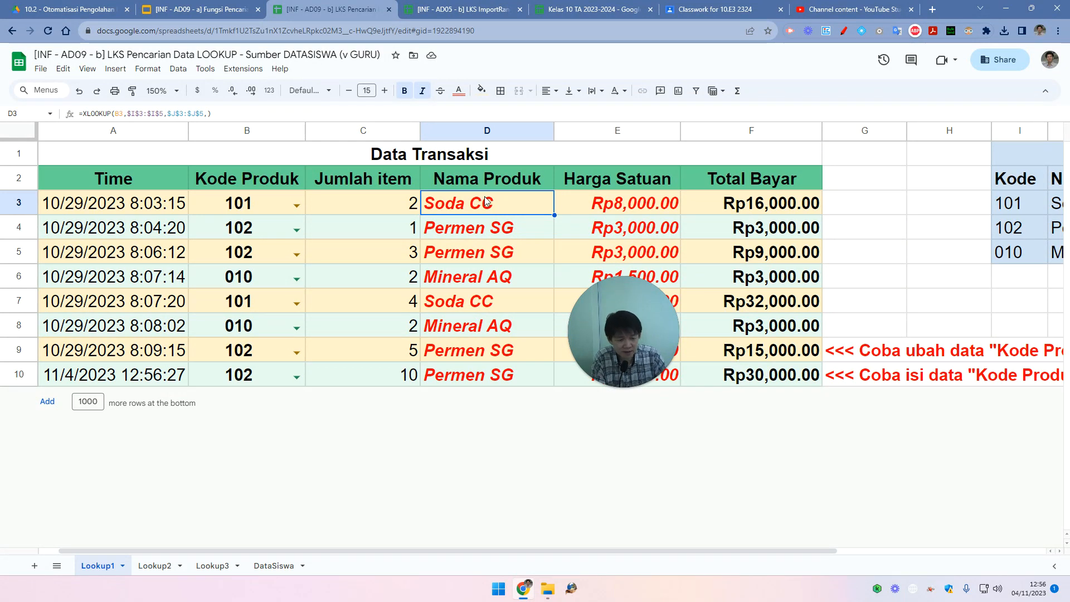
pyautogui.press('Delete')
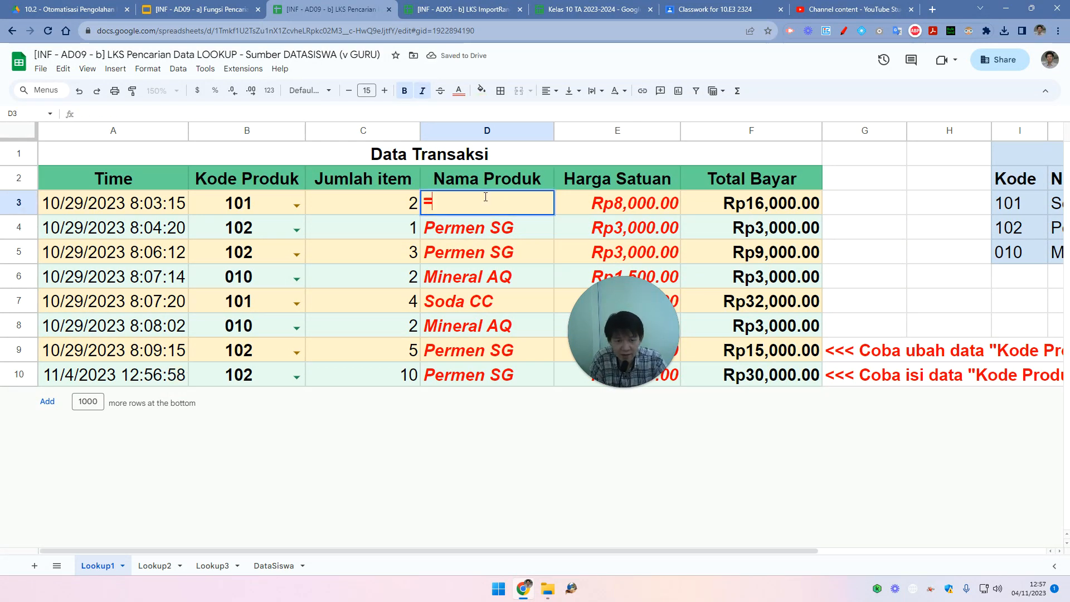
pyautogui.write('=')
pyautogui.press('Escape')
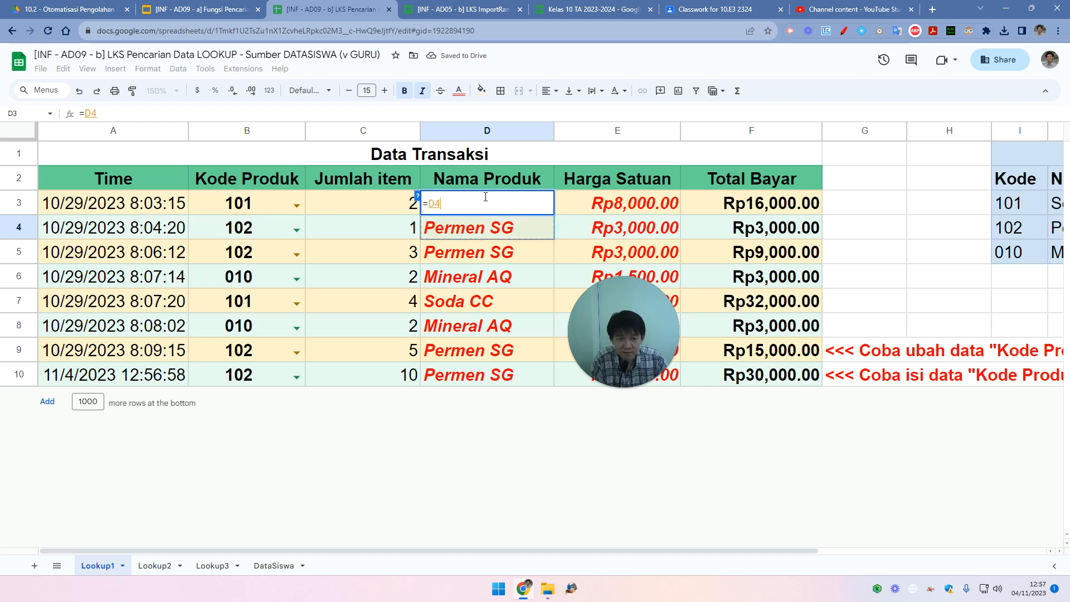
pyautogui.hotkey('shift', 'Down')
pyautogui.press('Delete')
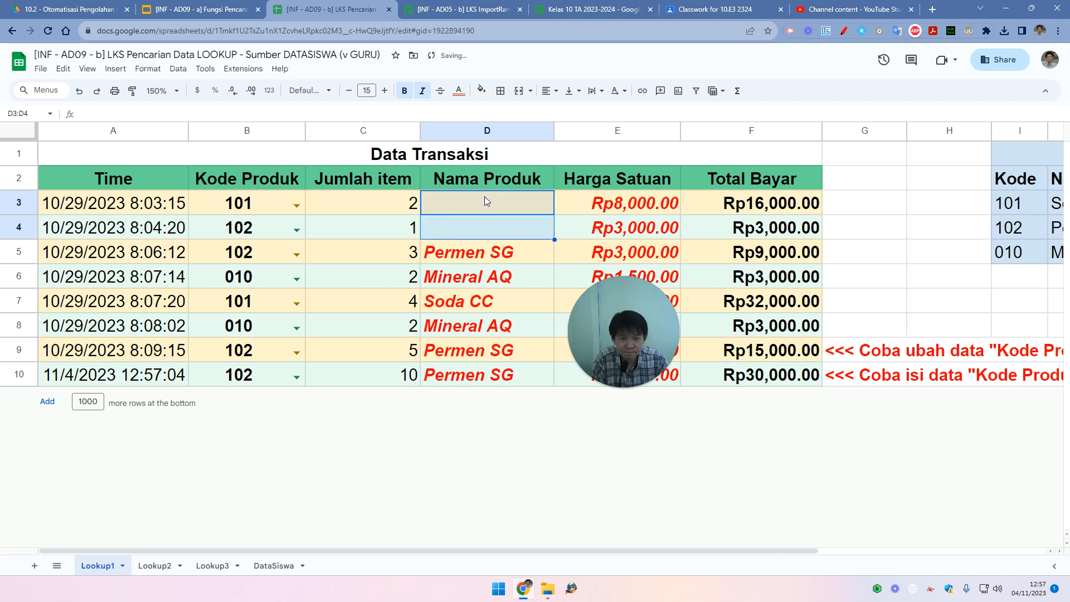
pyautogui.hotkey('shift', 'Down')
pyautogui.hotkey('shift', 'Down')
pyautogui.hotkey('shift', 'Down')
pyautogui.hotkey('shift', 'Down')
pyautogui.hotkey('shift', 'Down')
pyautogui.hotkey('shift', 'Down')
pyautogui.press('Delete')
# Start an XLOOKUP formula in D3 with the Kode Produk cell B3 as its search key
pyautogui.click(484, 196)
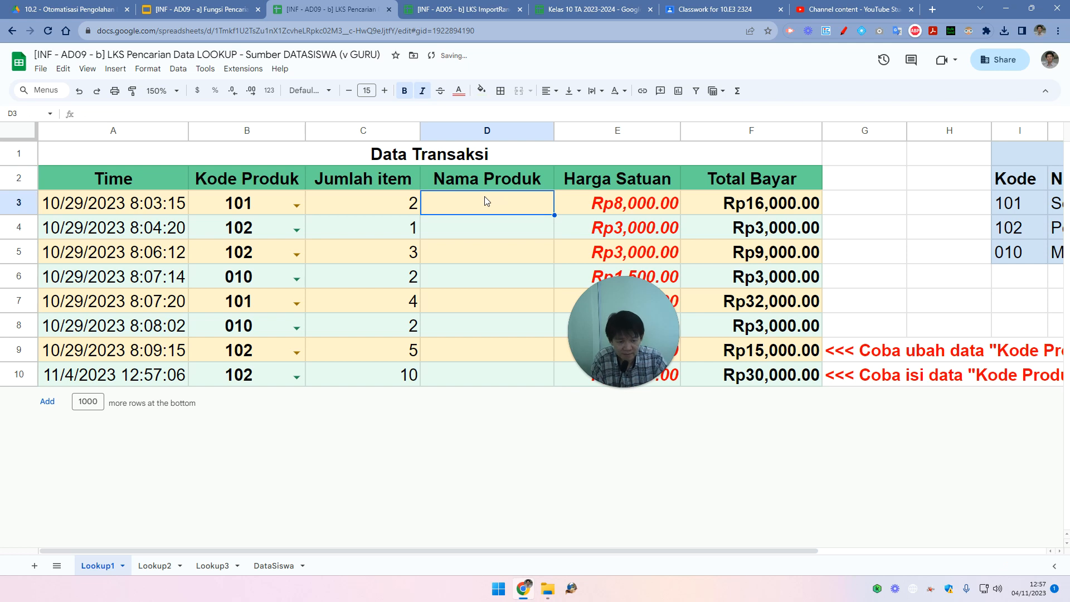
pyautogui.write('=xloo')
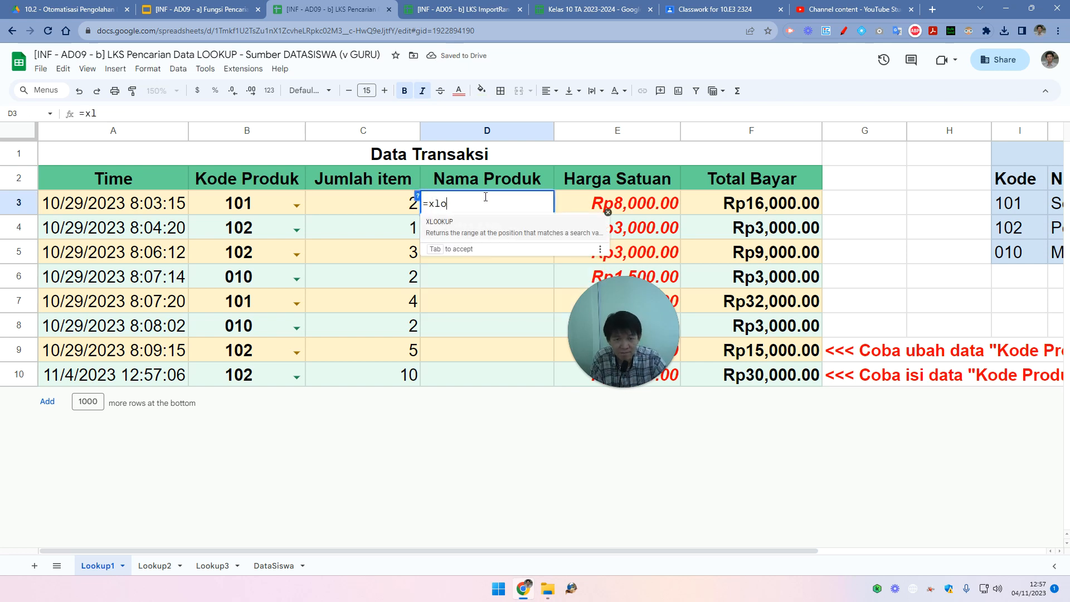
pyautogui.press('BackSpace')
pyautogui.press('BackSpace')
pyautogui.write('loo')
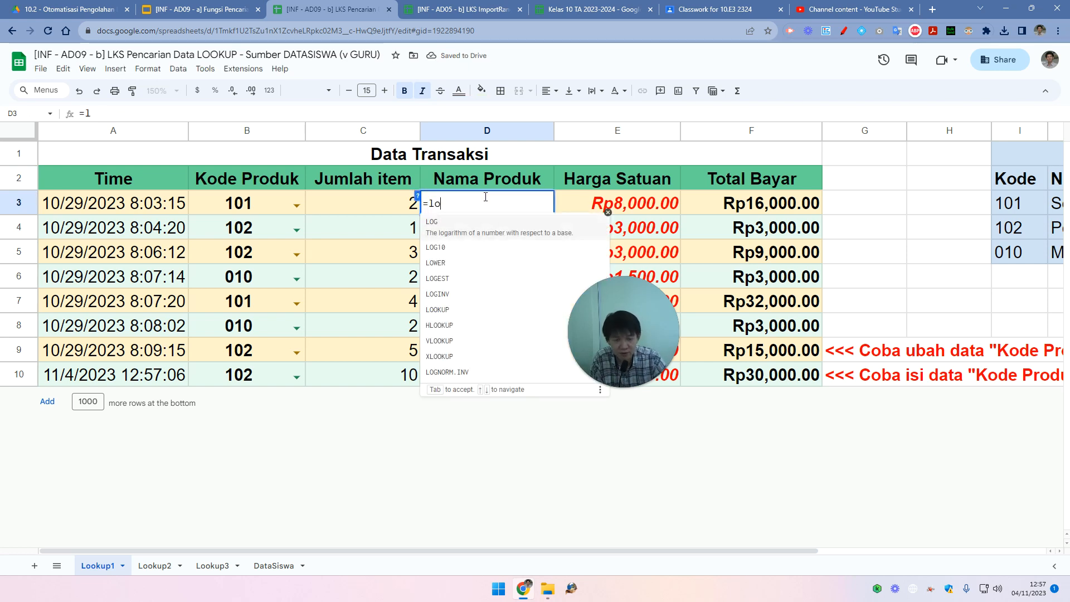
pyautogui.write('ku')
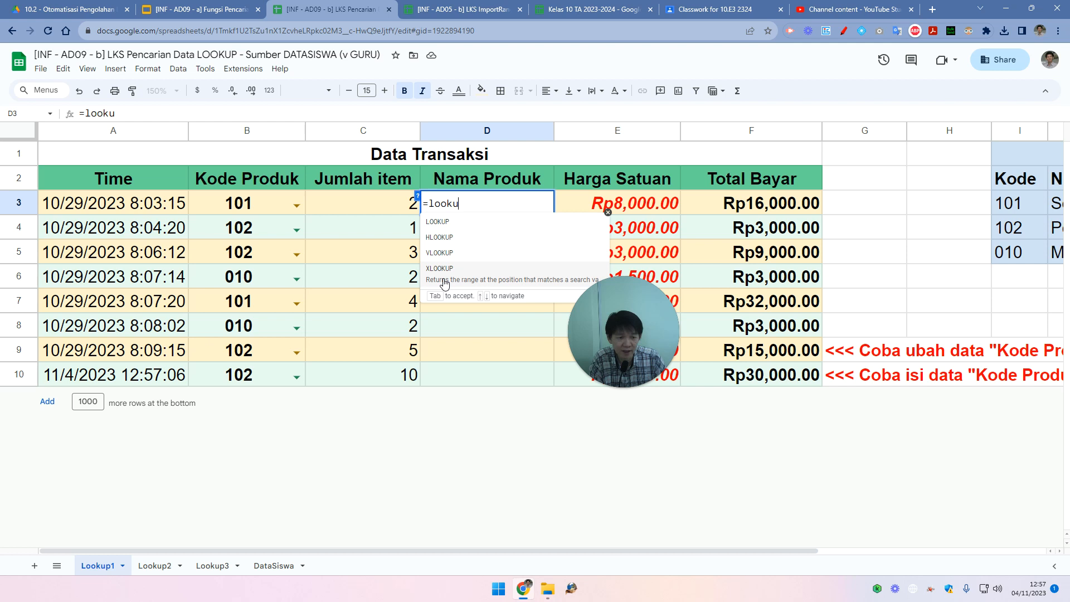
pyautogui.click(428, 204)
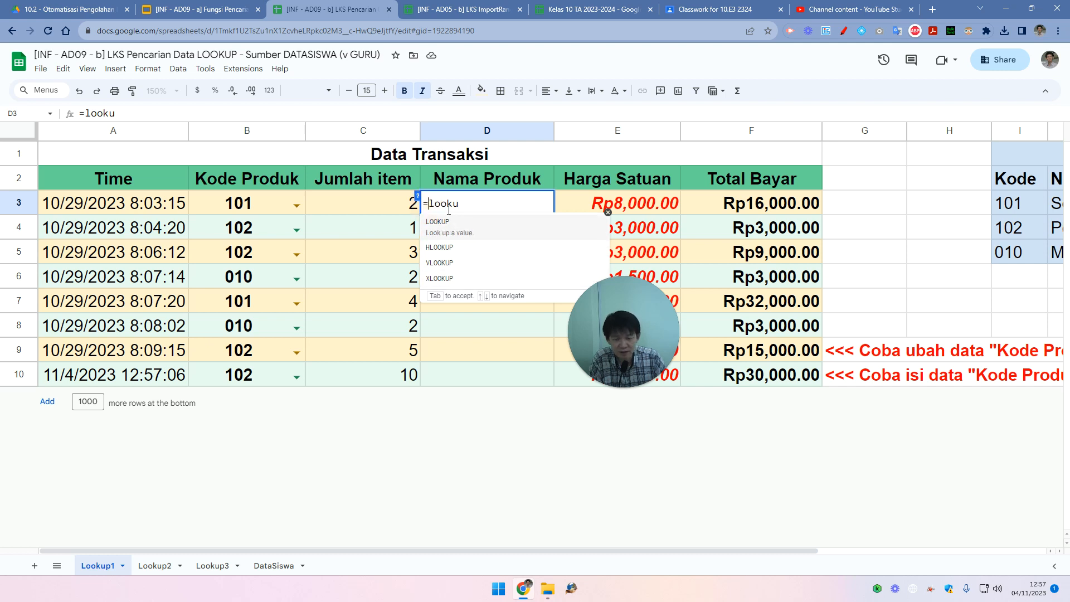
pyautogui.write('x')
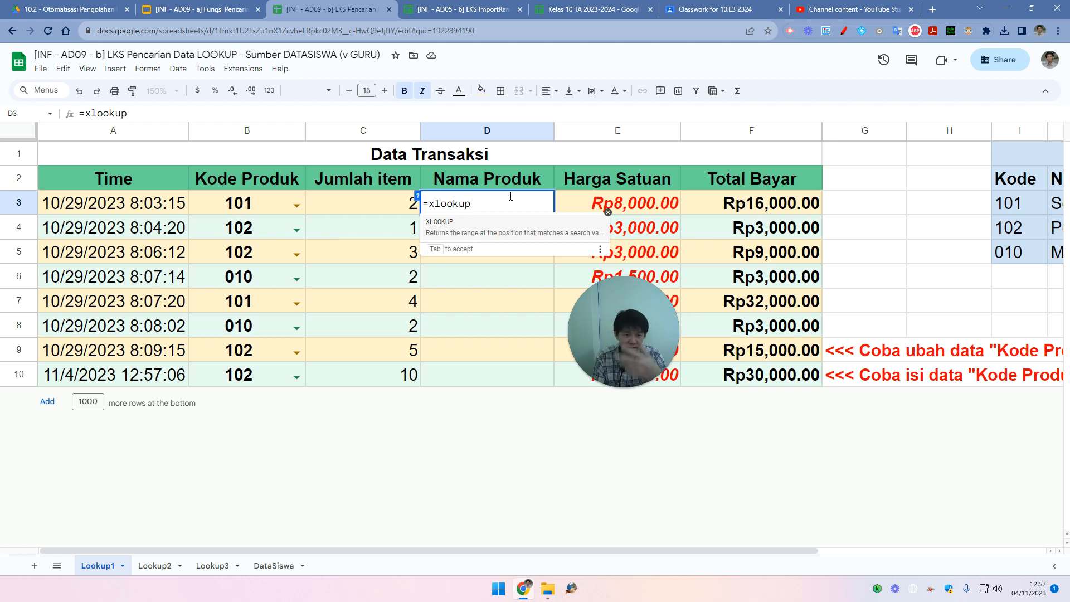
pyautogui.write('(')
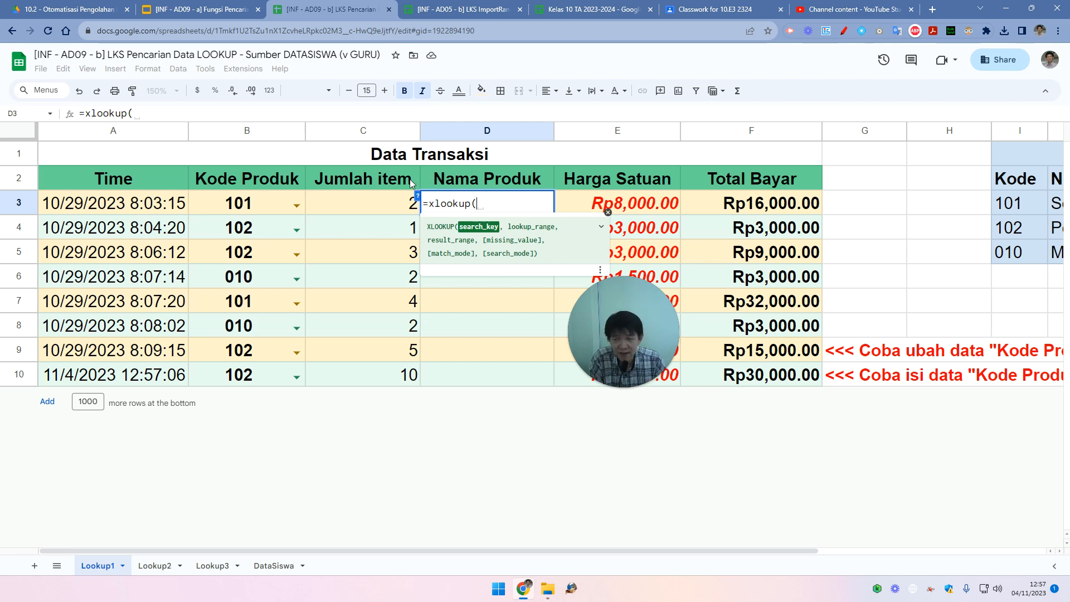
pyautogui.click(265, 205)
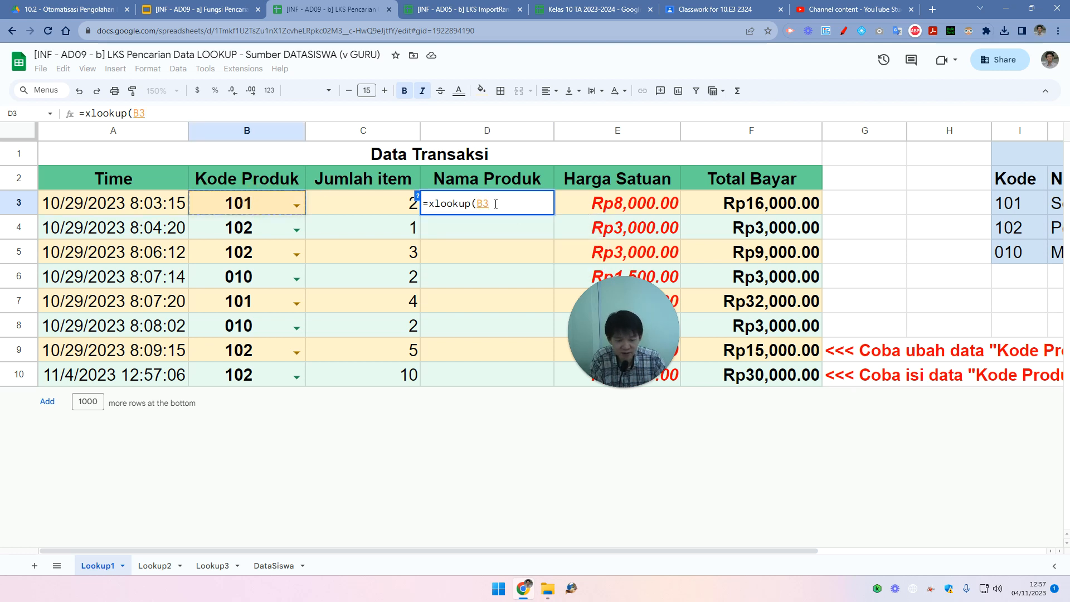
pyautogui.write(',')
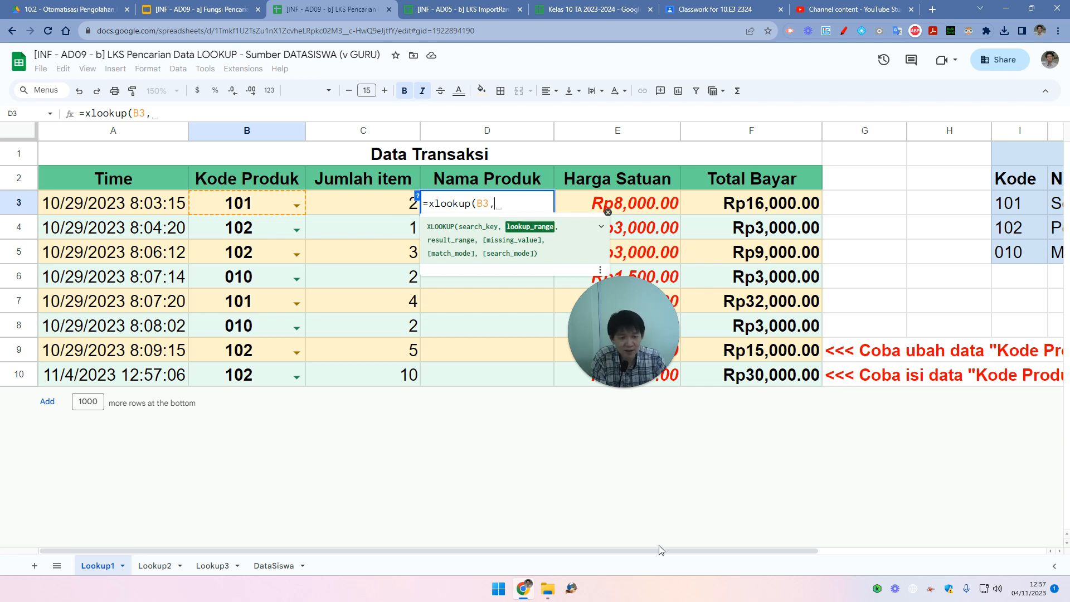
# Add the Kode range I3:I5 of the Tabel Acuan table as the lookup range of the D3 formula
pyautogui.moveTo(693, 552); pyautogui.dragTo(866, 575)
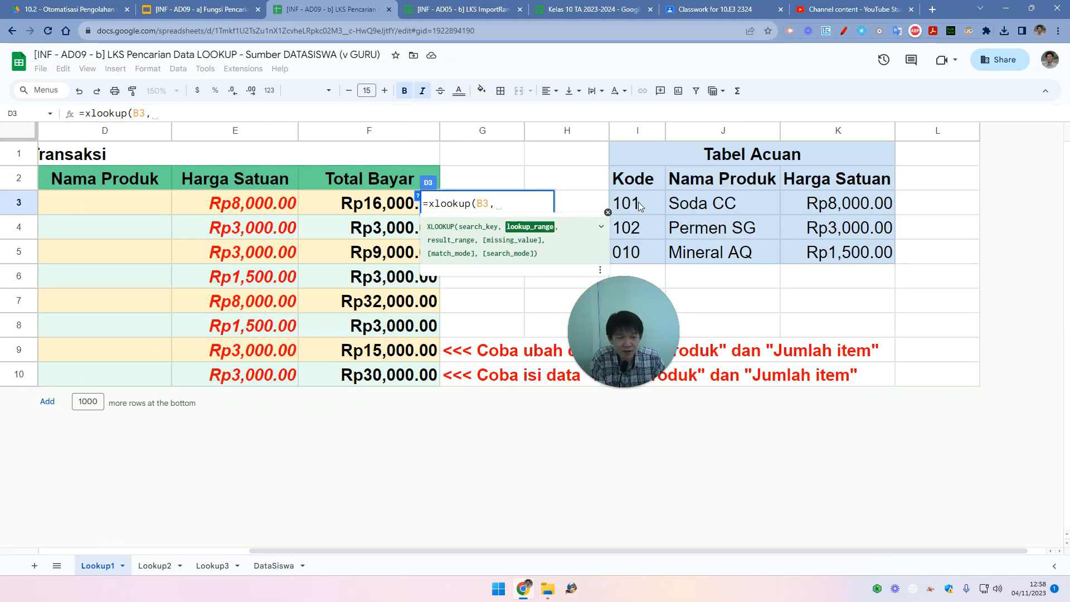
pyautogui.moveTo(641, 205); pyautogui.dragTo(627, 256)
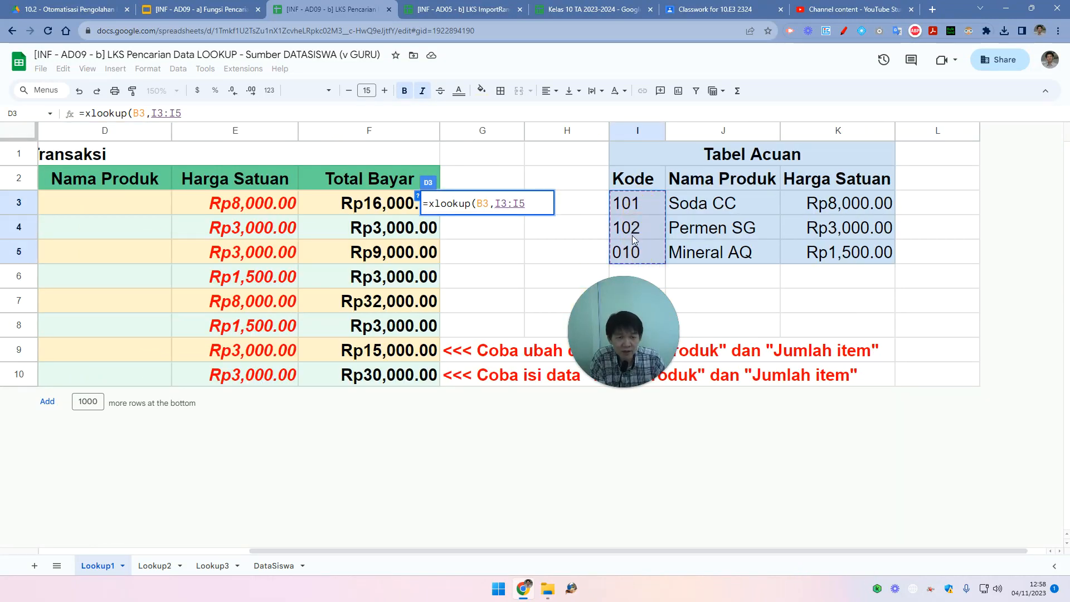
pyautogui.click(524, 201)
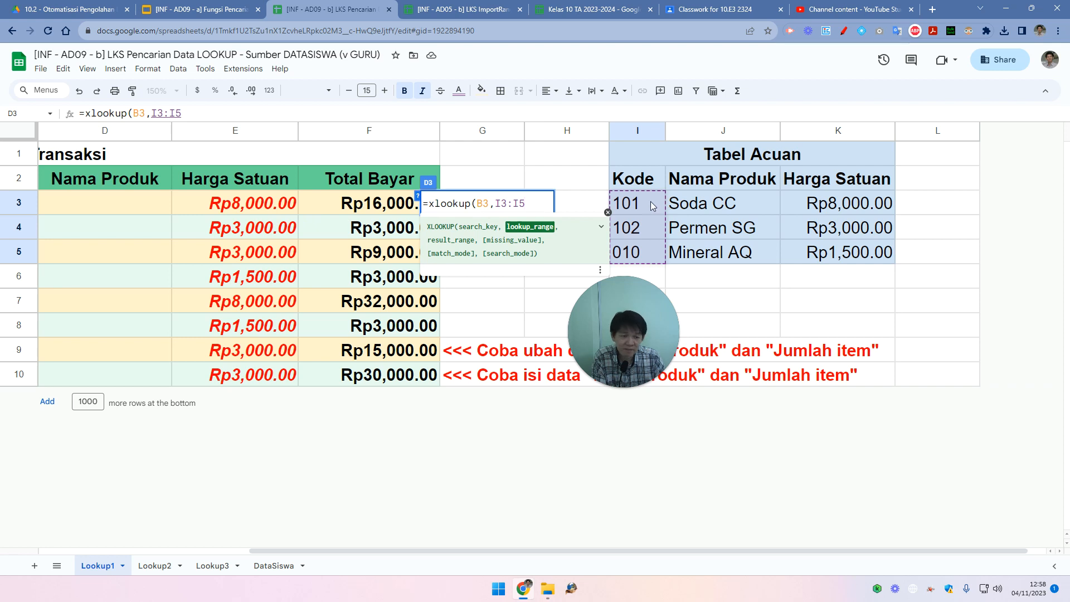
pyautogui.write(',')
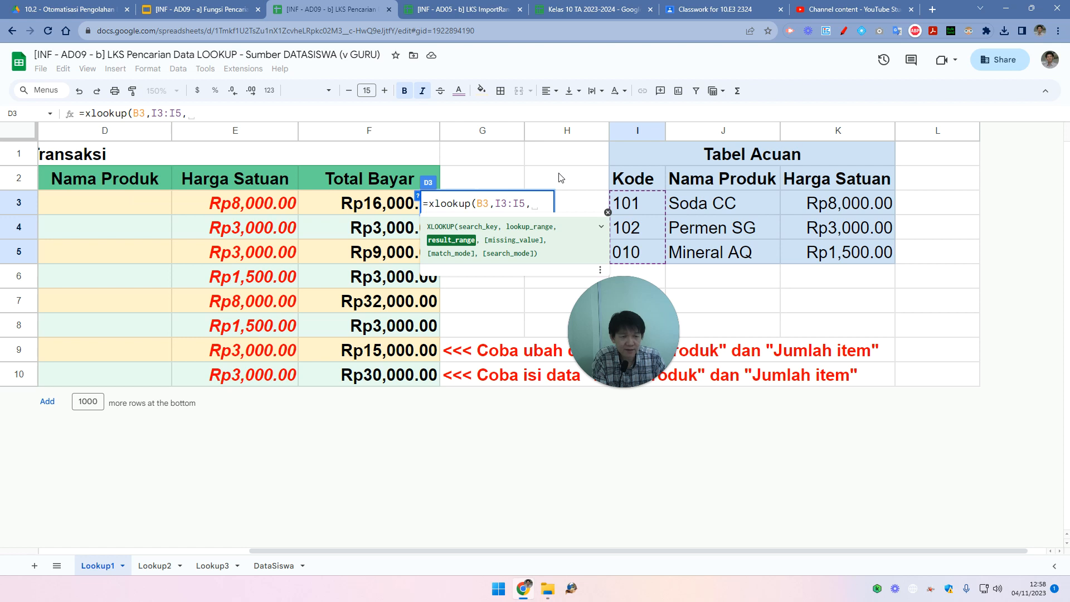
# Complete the D3 formula with the Nama Produk range J3:J5 as the result range
pyautogui.moveTo(723, 223); pyautogui.dragTo(719, 252)
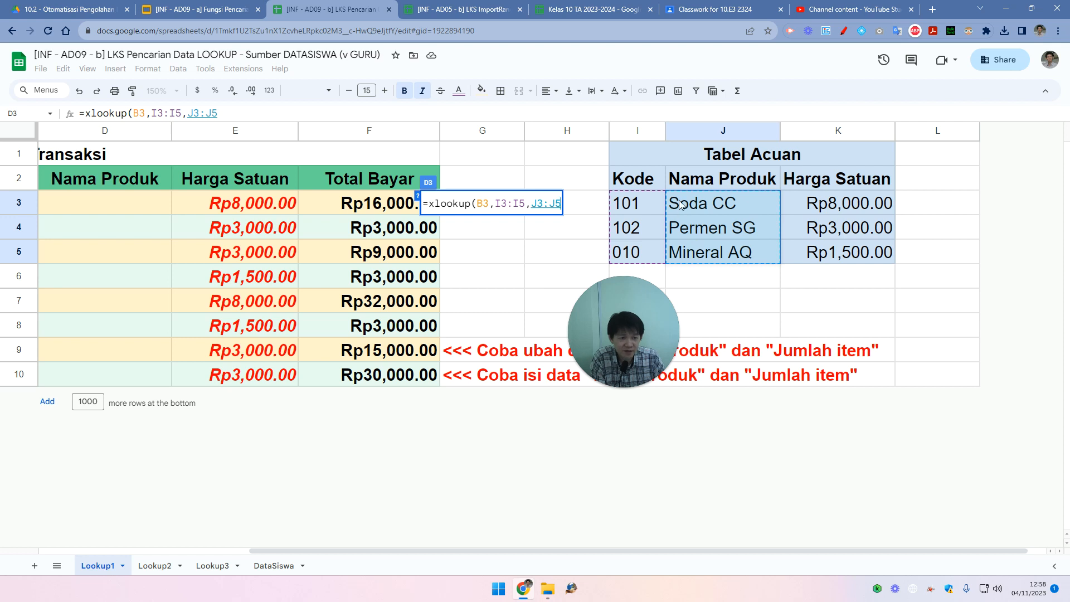
pyautogui.click(559, 204)
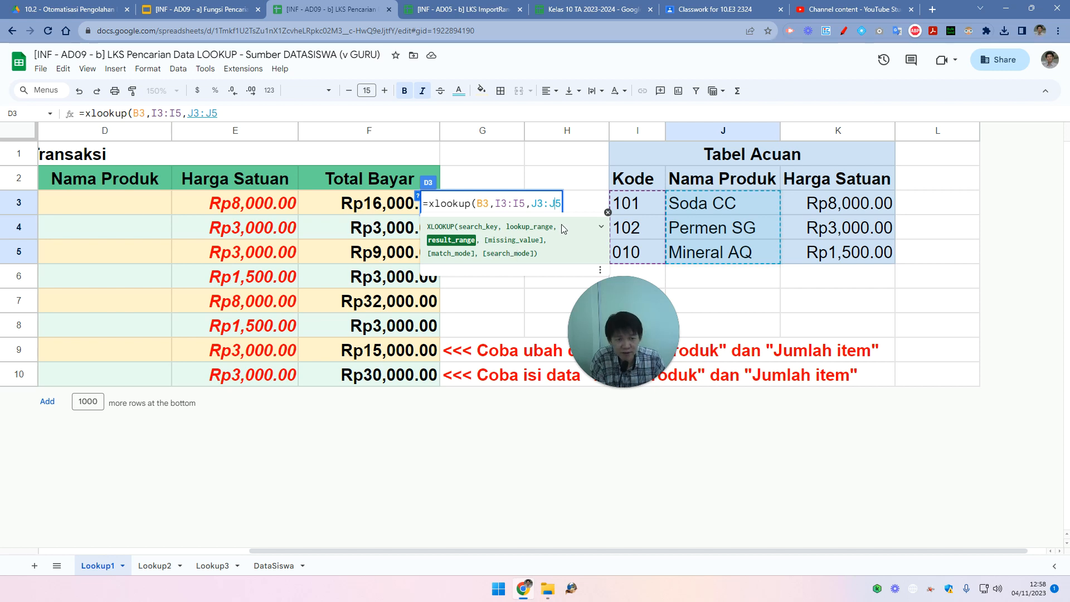
pyautogui.click(561, 203)
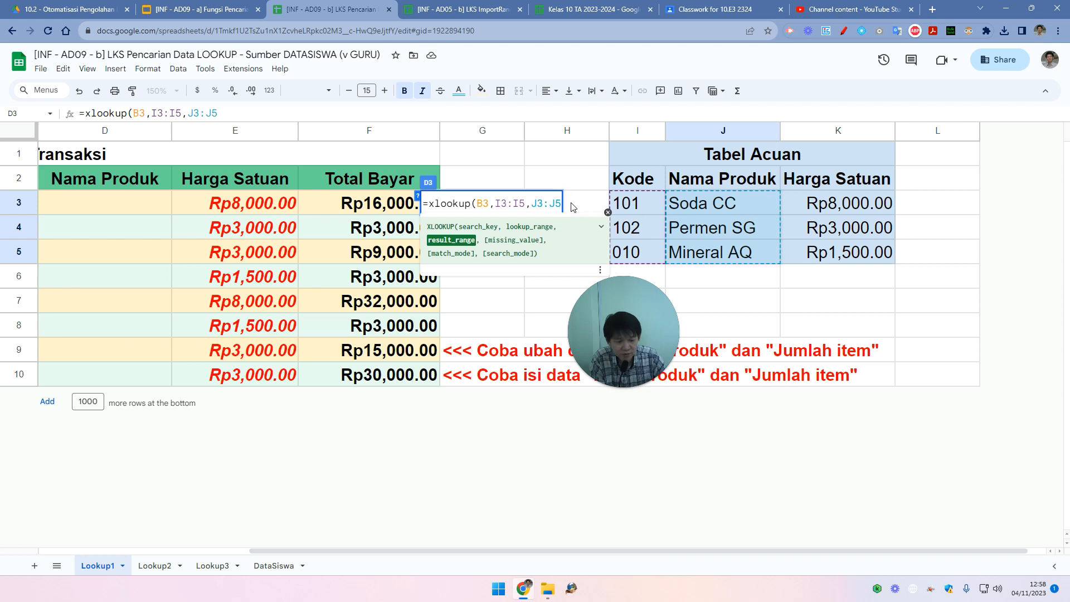
pyautogui.write(')')
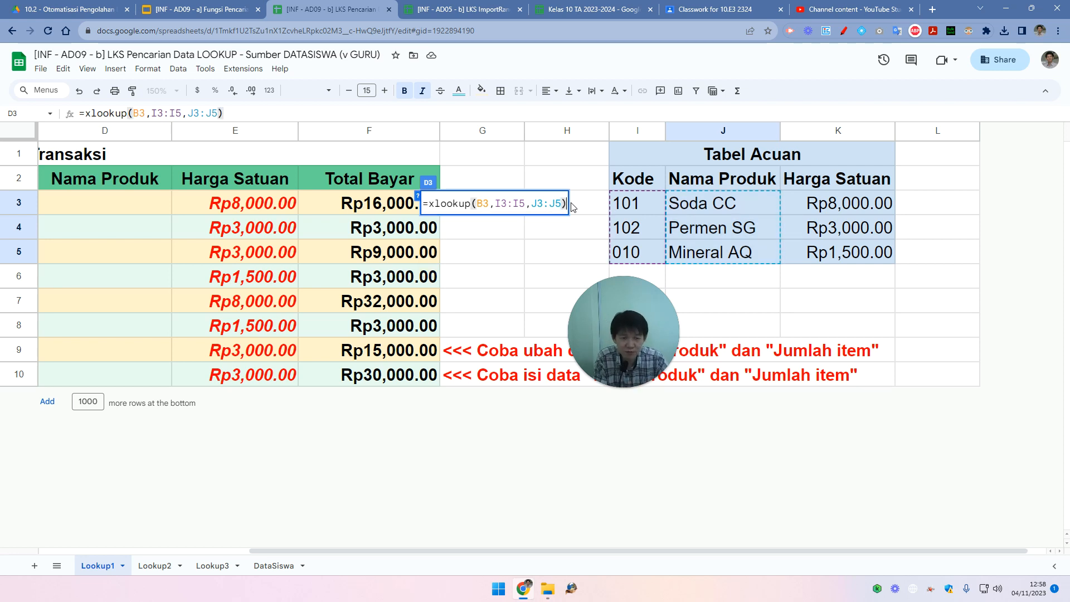
pyautogui.press('Return')
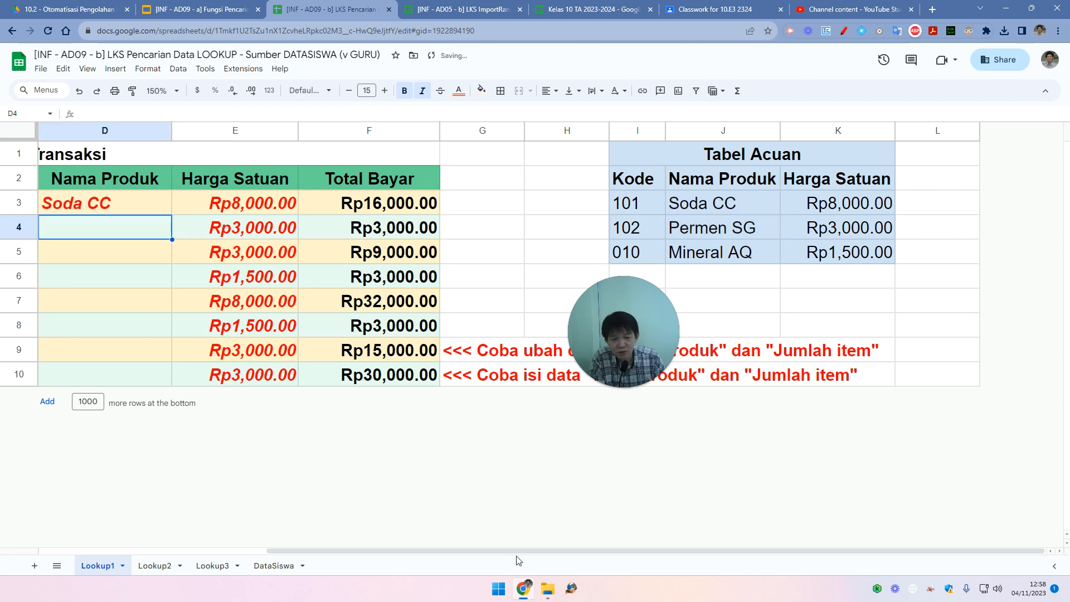
# Fill the XLOOKUP formula from D3 down through D9 in the Nama Produk column
pyautogui.moveTo(518, 550); pyautogui.dragTo(373, 560)
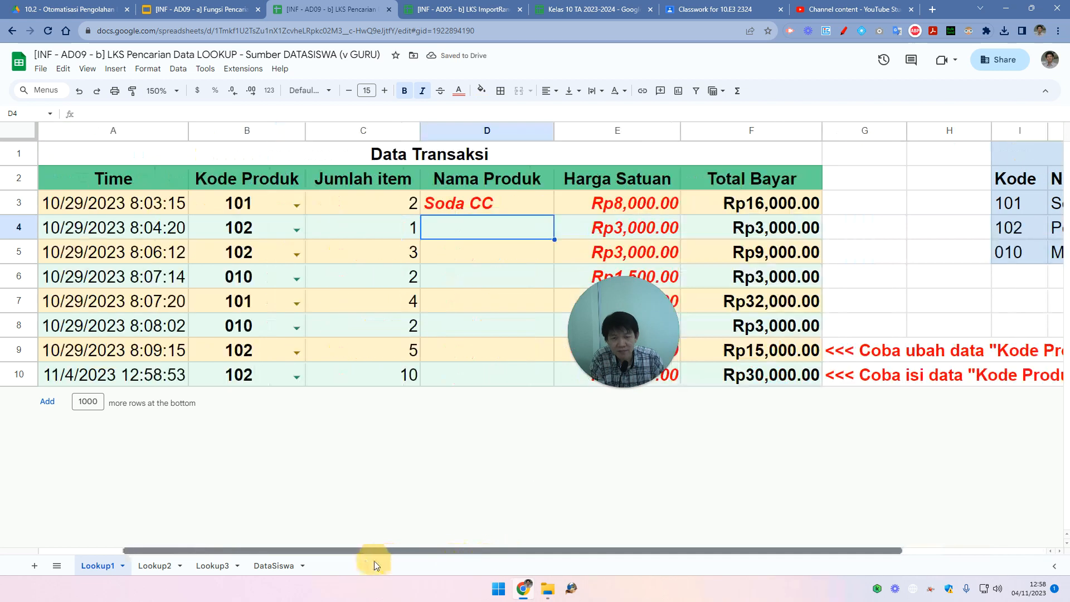
pyautogui.click(496, 196)
pyautogui.moveTo(553, 214); pyautogui.dragTo(530, 350)
pyautogui.click(543, 347)
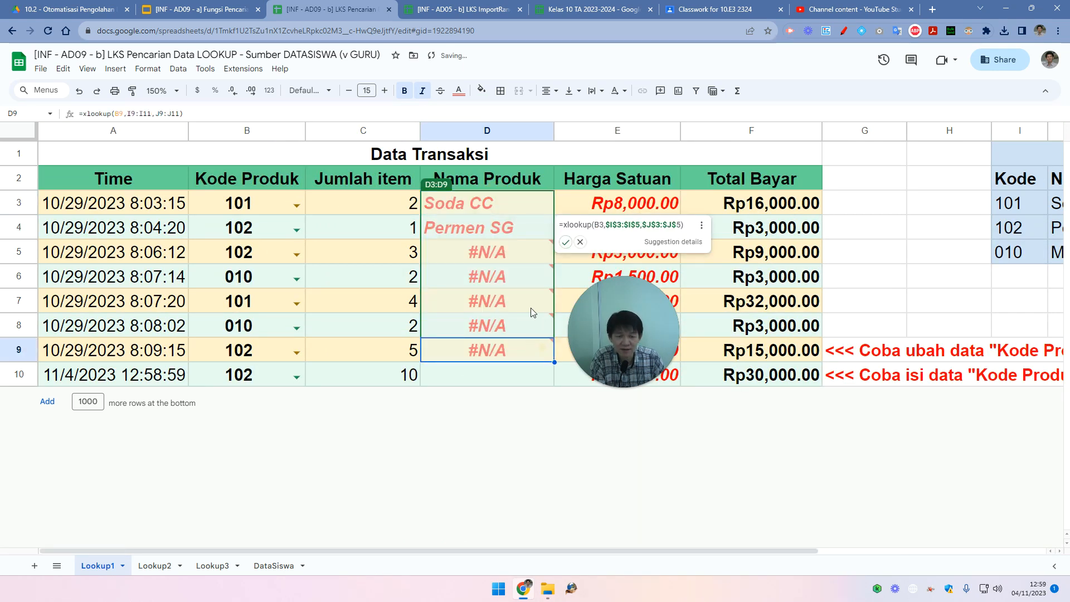
# Dismiss the suggested formula with absolute references and examine the ranges used by the D3 formula in the Tabel Acuan table
pyautogui.click(503, 245)
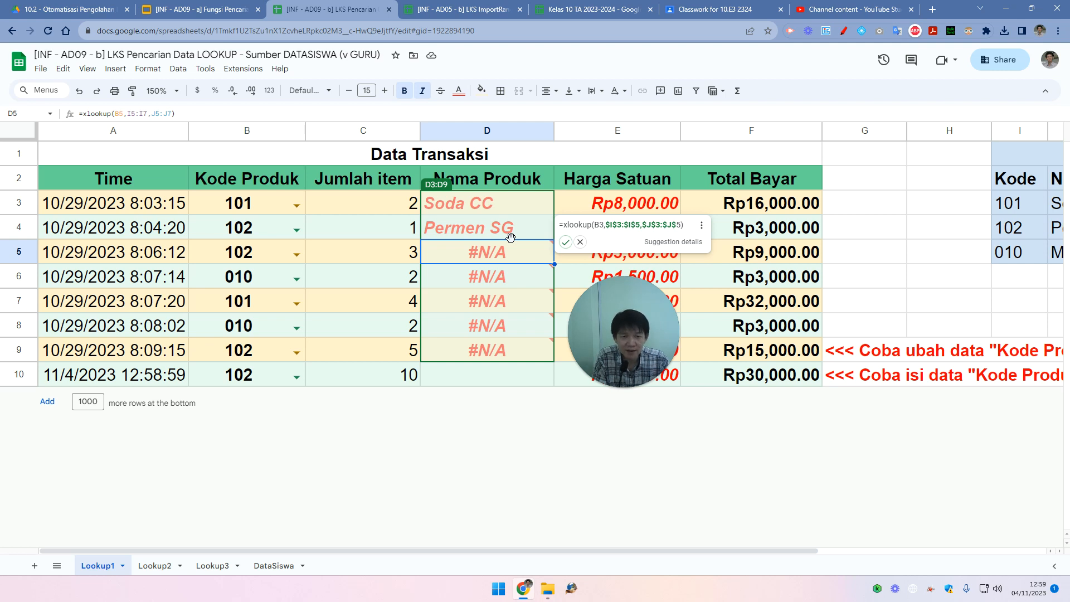
pyautogui.press('Escape')
pyautogui.press('Up')
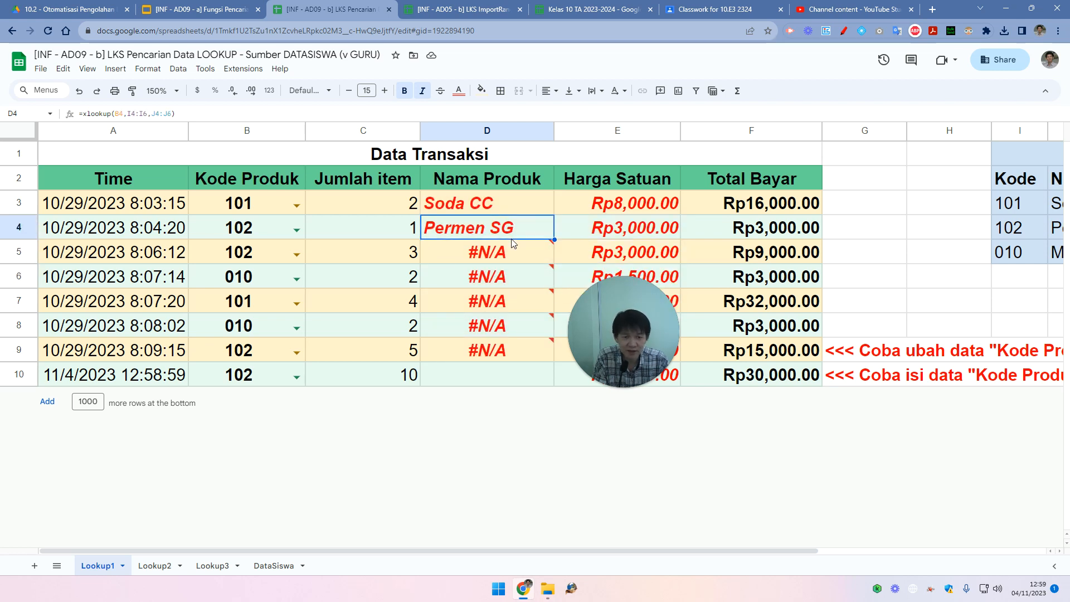
pyautogui.press('Up')
pyautogui.press('F2')
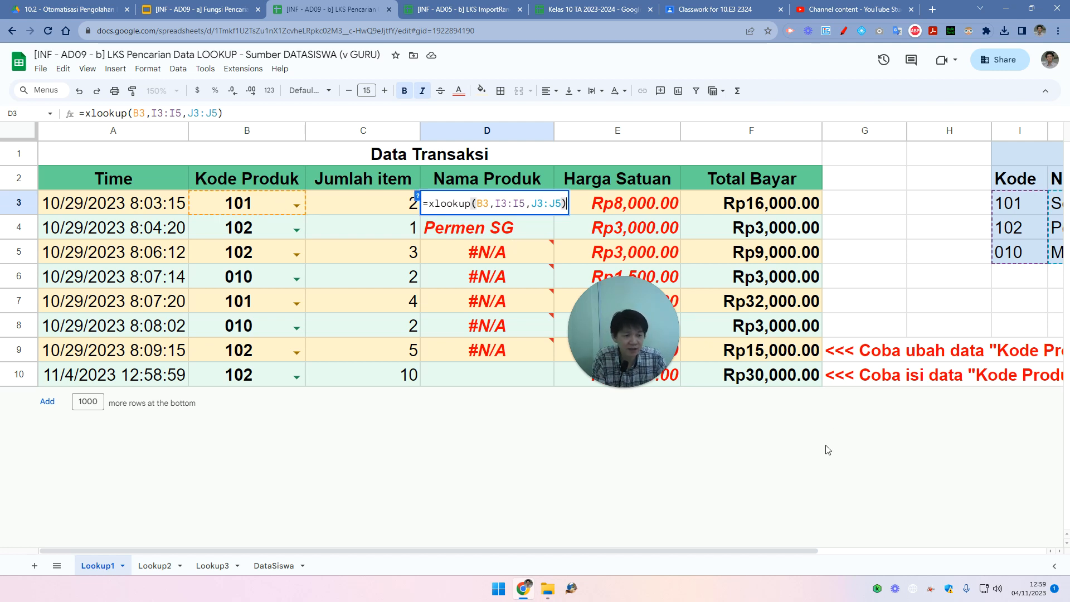
pyautogui.moveTo(783, 548); pyautogui.dragTo(897, 544)
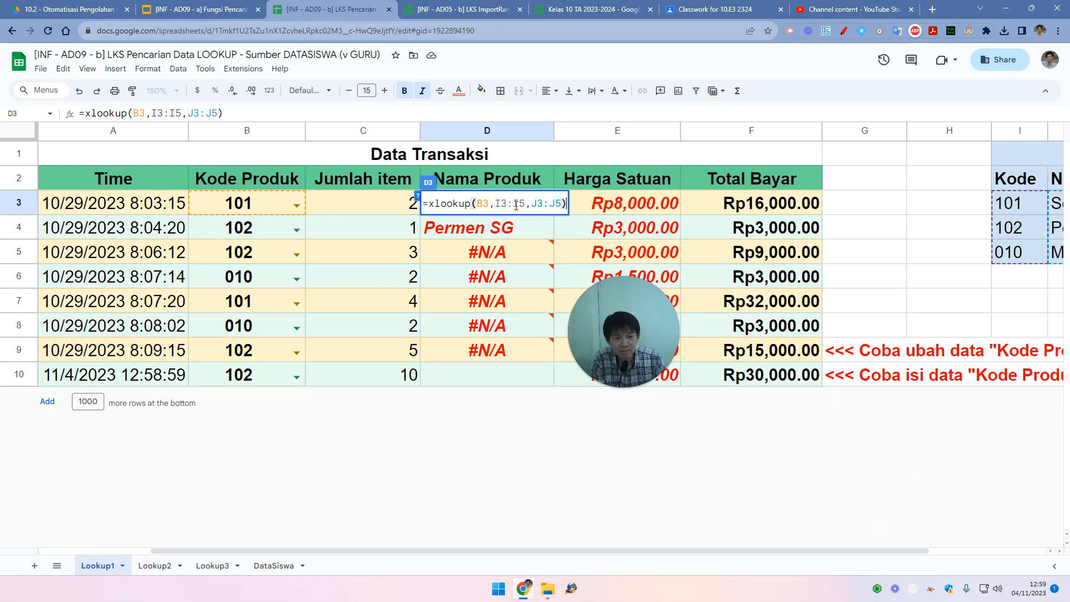
pyautogui.moveTo(683, 551); pyautogui.dragTo(759, 552)
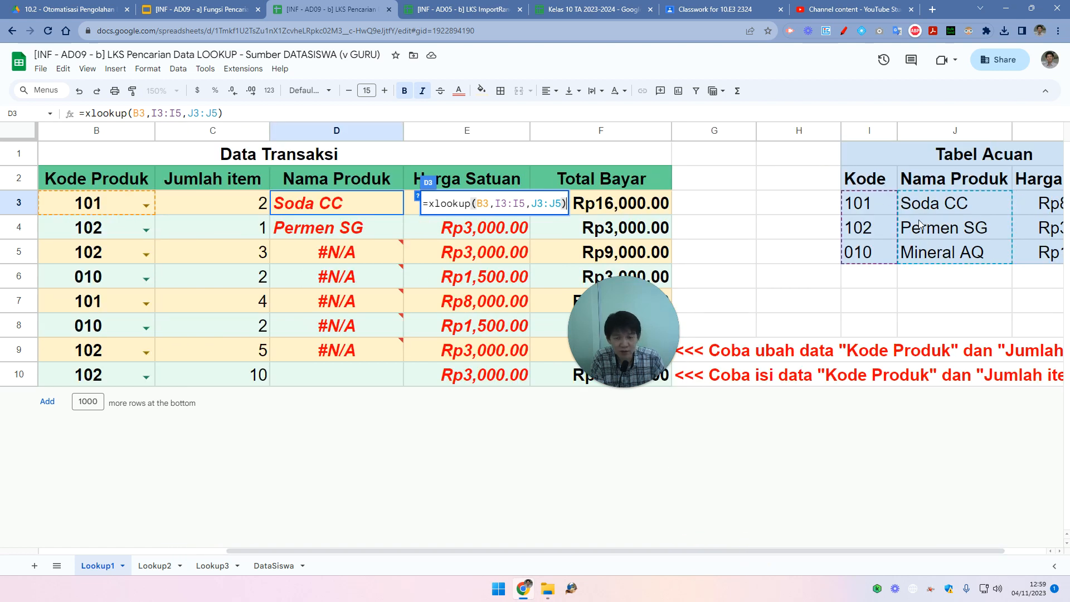
pyautogui.press('Escape')
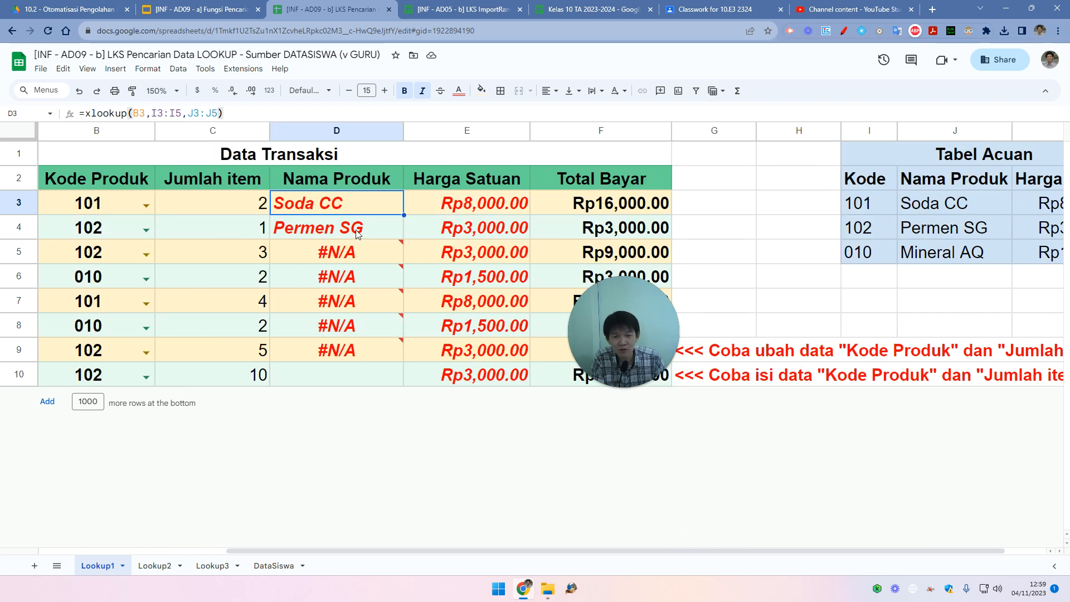
# Examine the lookup and result ranges of the copied XLOOKUP formulas in D4 and D5 against the Tabel Acuan table
pyautogui.click(356, 232)
pyautogui.doubleClick(352, 233)
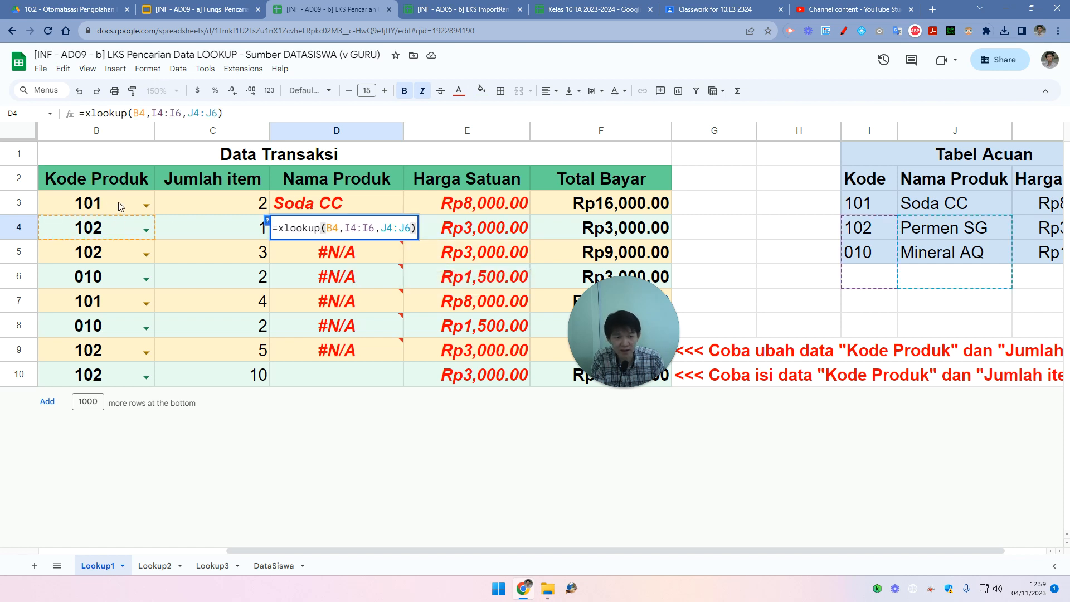
pyautogui.click(352, 229)
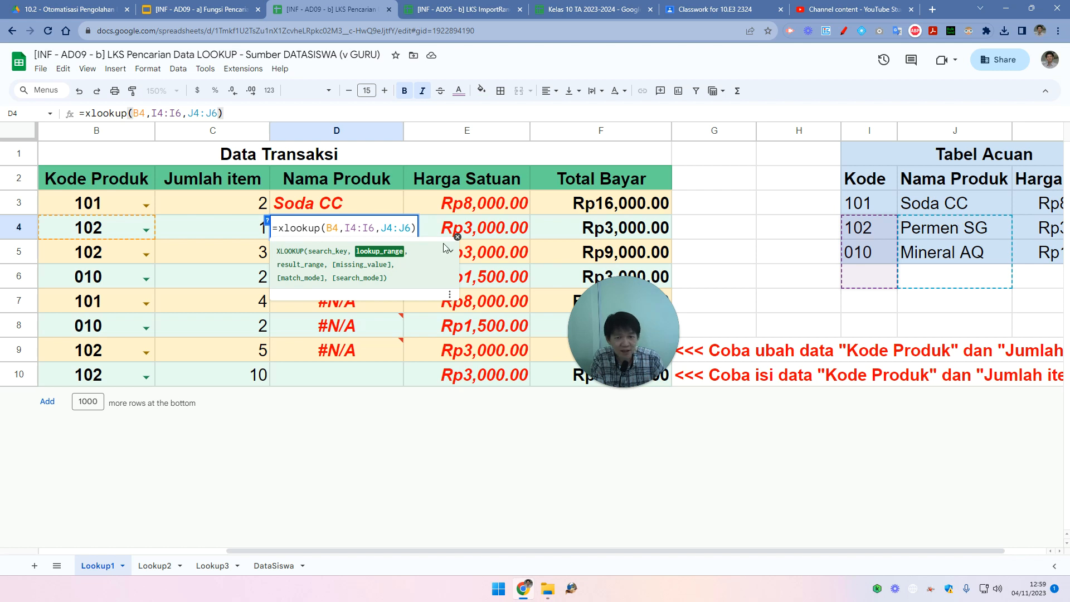
pyautogui.click(399, 229)
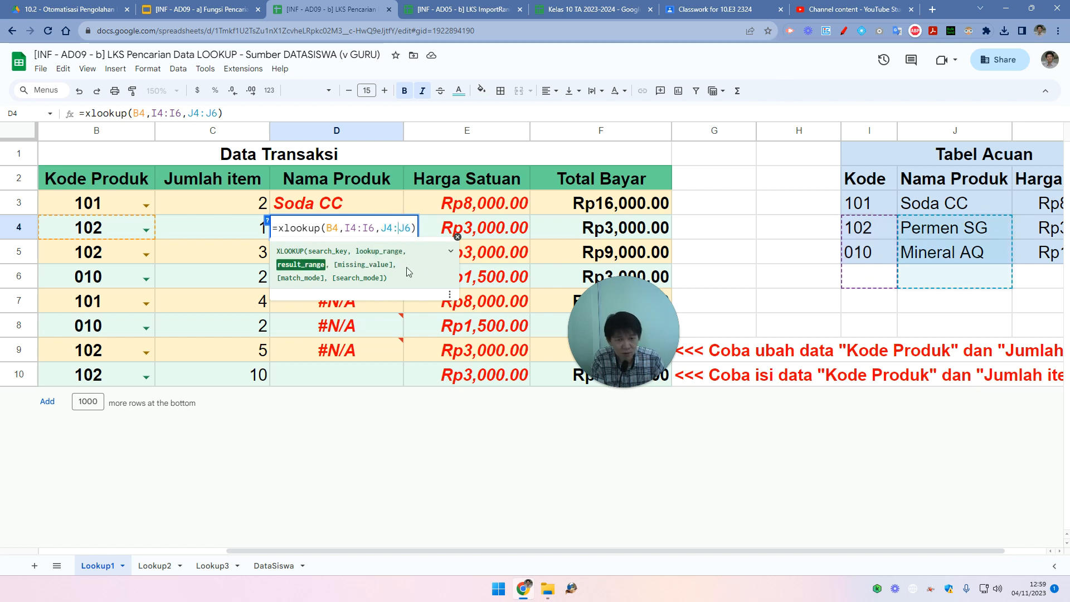
pyautogui.press('Return')
pyautogui.press('Return')
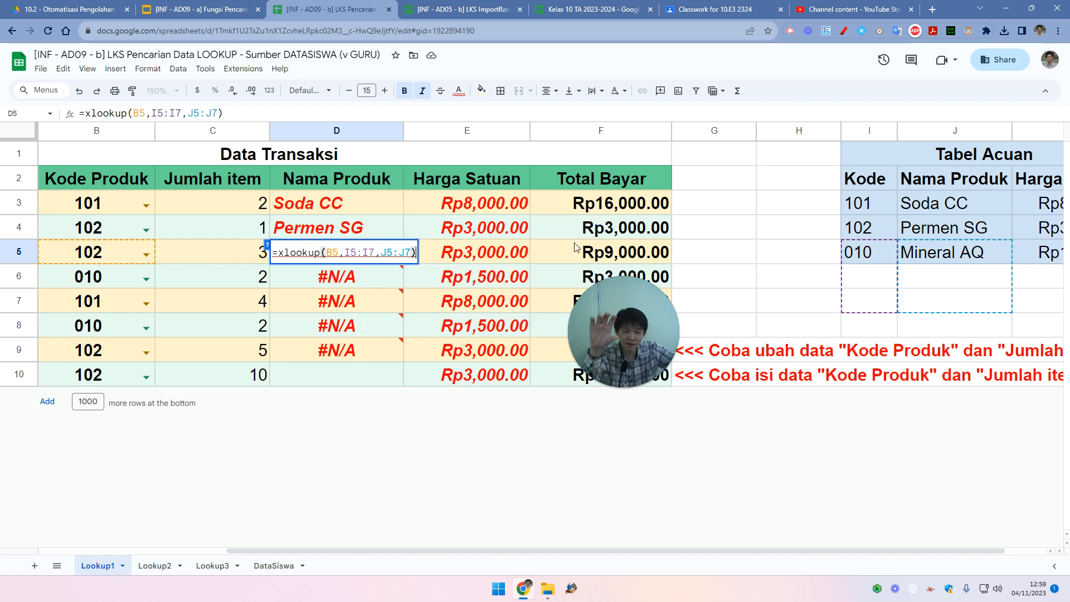
pyautogui.press('Escape')
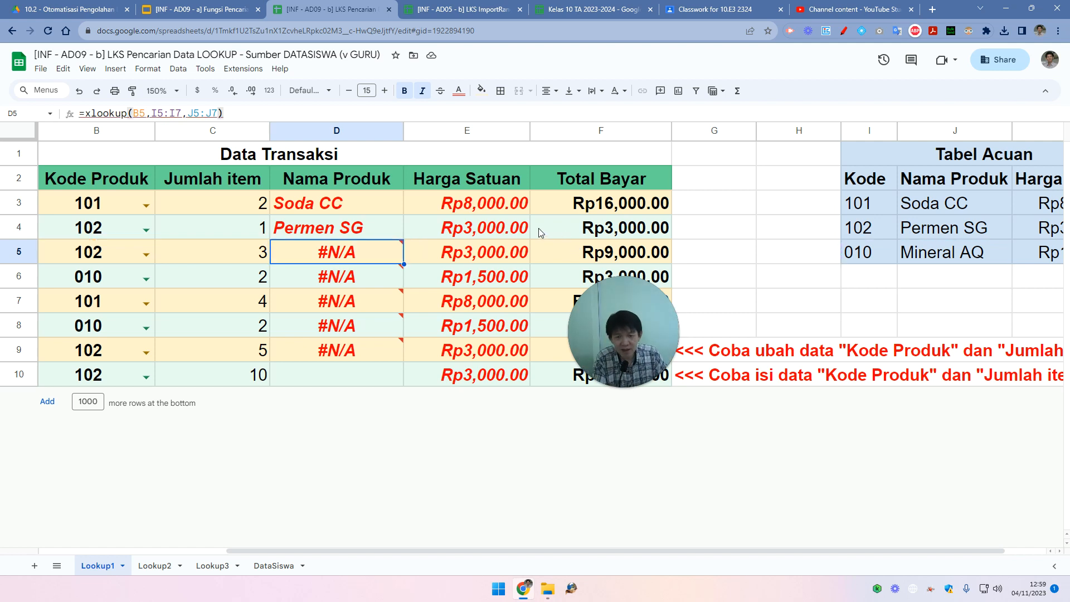
pyautogui.click(390, 223)
pyautogui.click(390, 209)
pyautogui.click(390, 226)
pyautogui.doubleClick(389, 245)
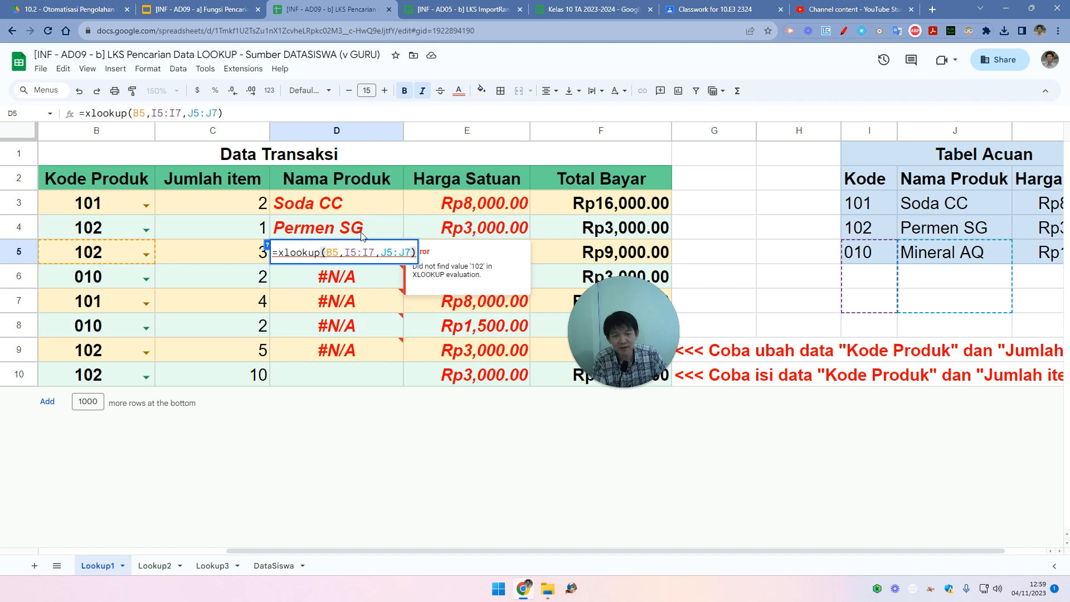
# Compare the search key and lookup range in the D3 formula with the shifted references in the copied D5 formula
pyautogui.click(362, 210)
pyautogui.doubleClick(360, 207)
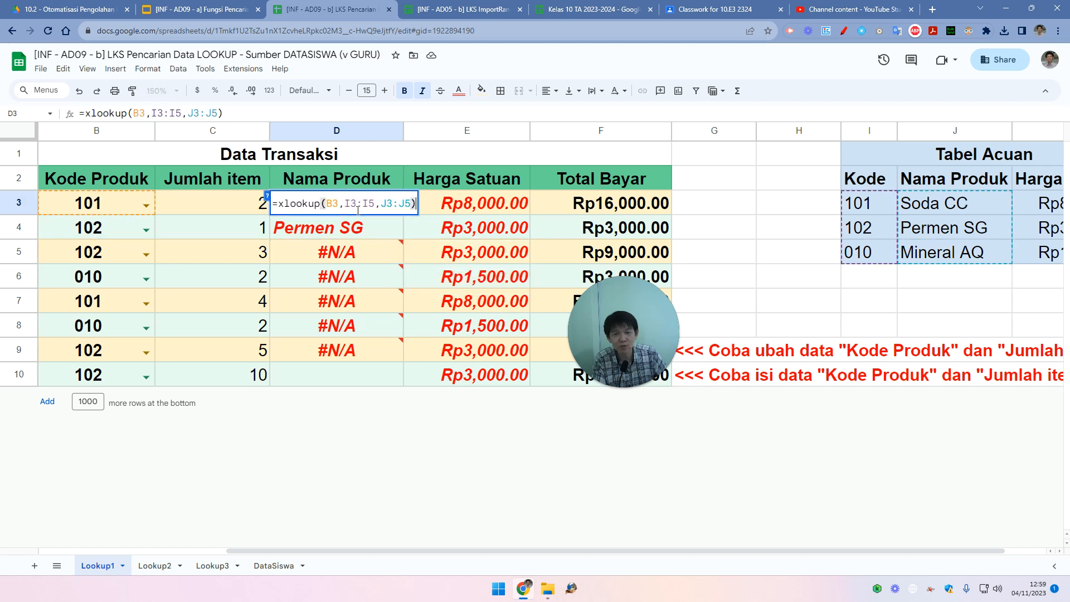
pyautogui.click(333, 205)
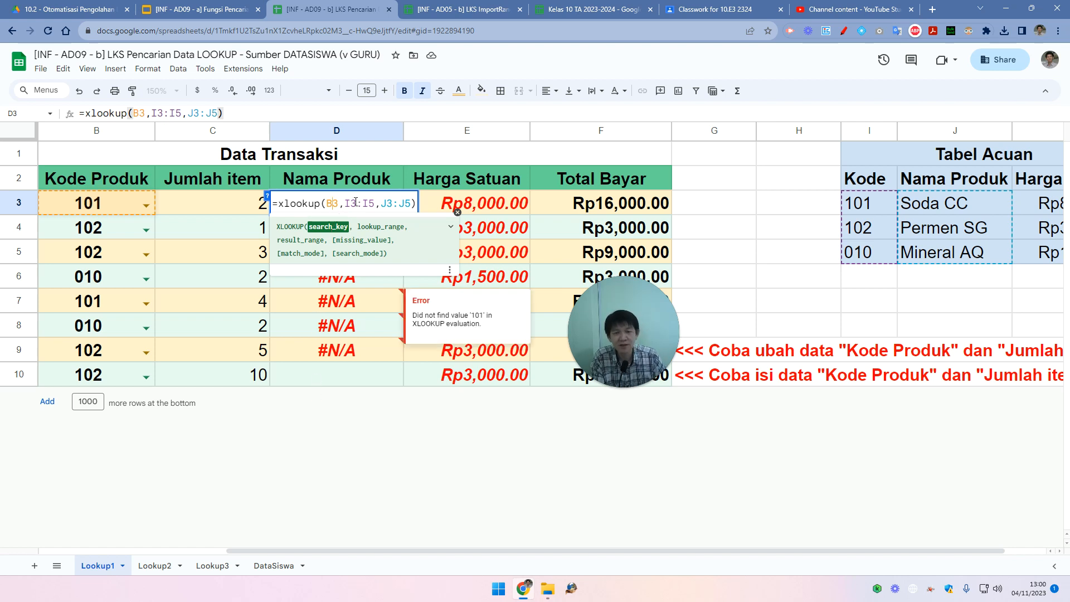
pyautogui.doubleClick(348, 205)
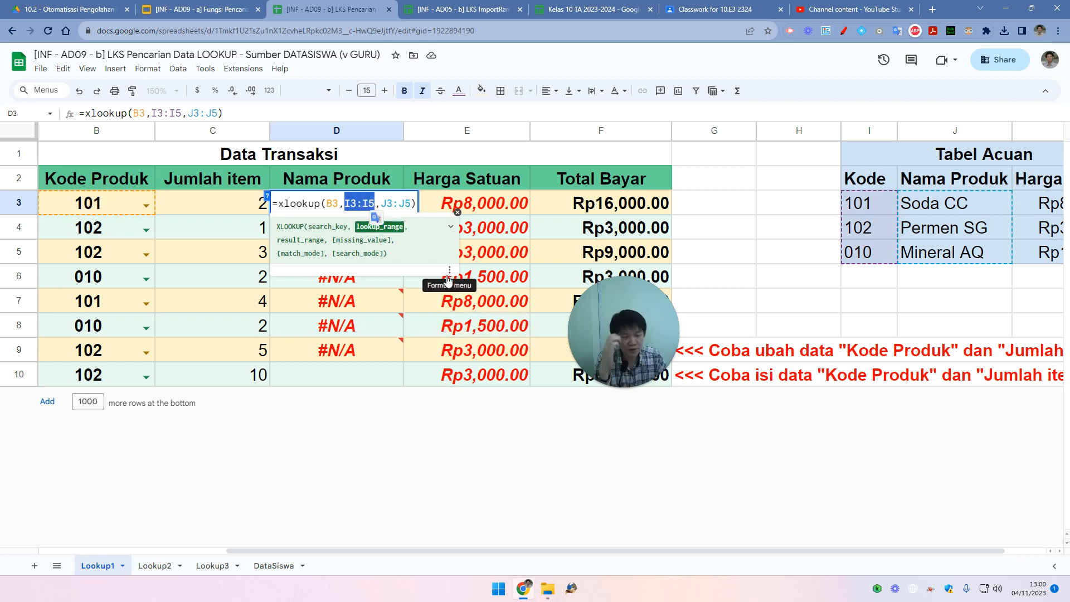
pyautogui.press('Escape')
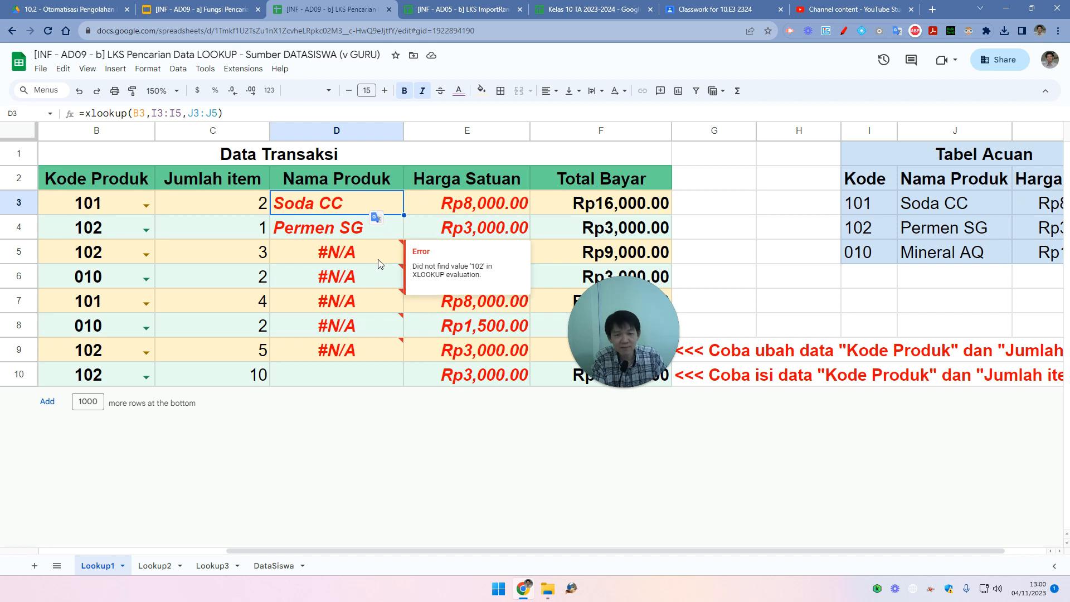
pyautogui.click(379, 263)
pyautogui.press('Return')
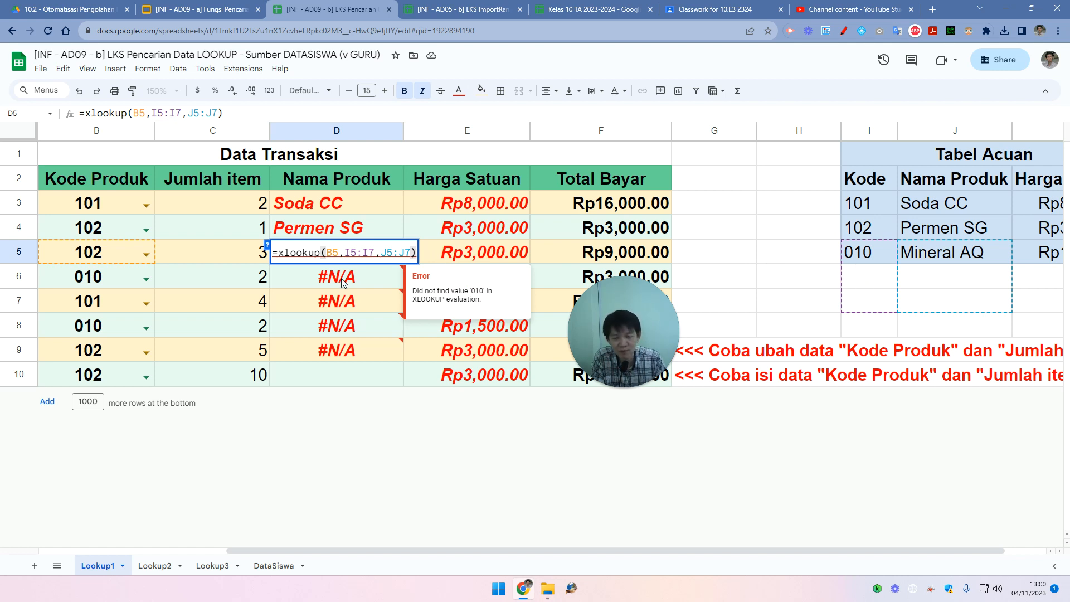
pyautogui.press('Escape')
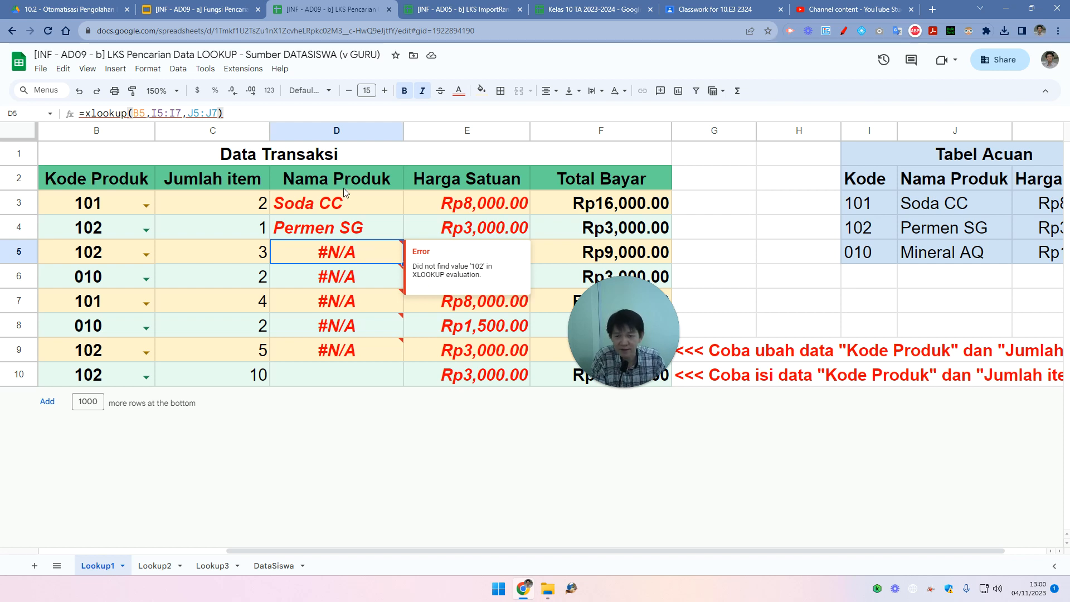
# Make the lookup range in the D3 XLOOKUP formula absolute as $I$3:$I$5, leaving the search key B3 relative
pyautogui.click(351, 204)
pyautogui.doubleClick(373, 216)
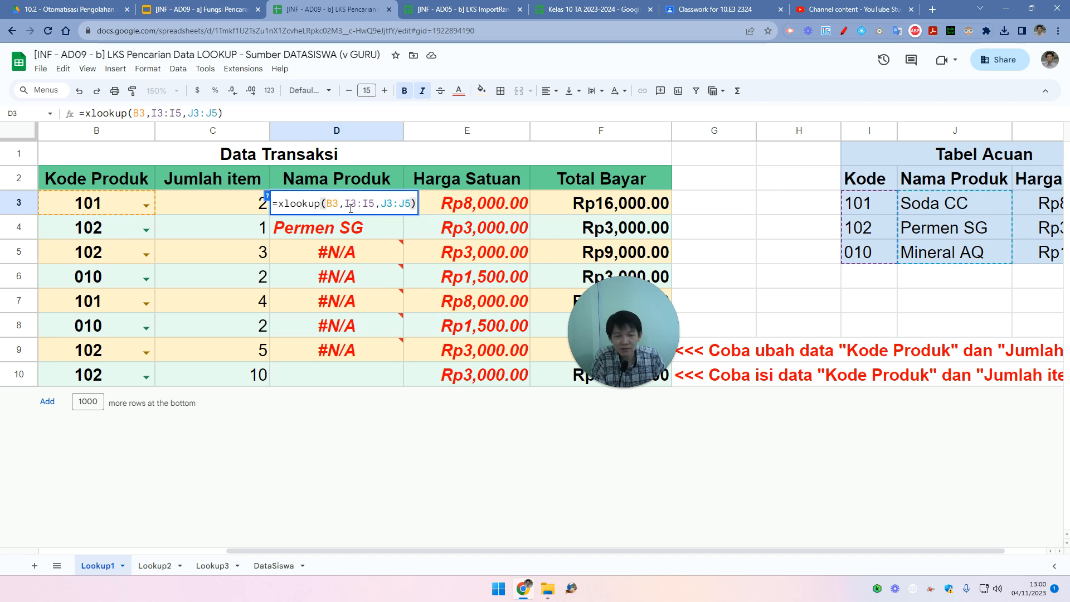
pyautogui.click(362, 203)
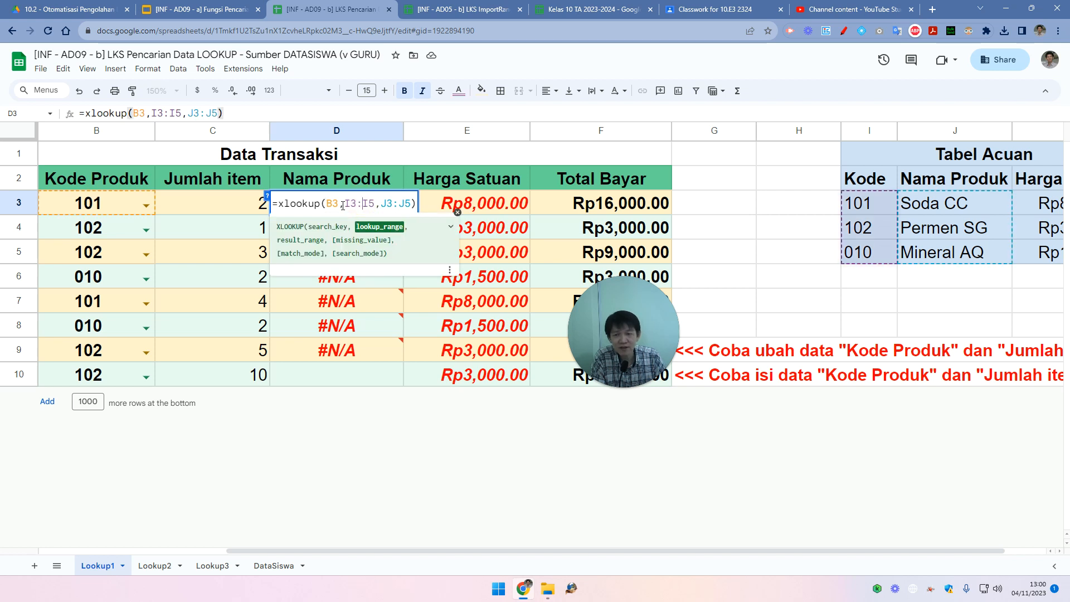
pyautogui.click(334, 204)
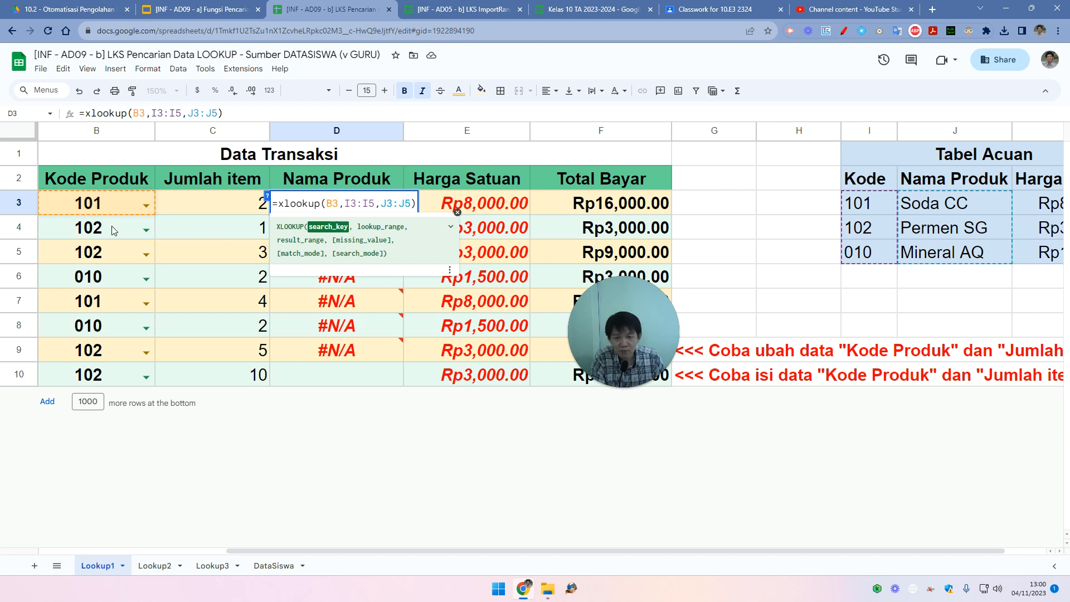
pyautogui.click(354, 202)
pyautogui.moveTo(345, 204); pyautogui.dragTo(376, 205)
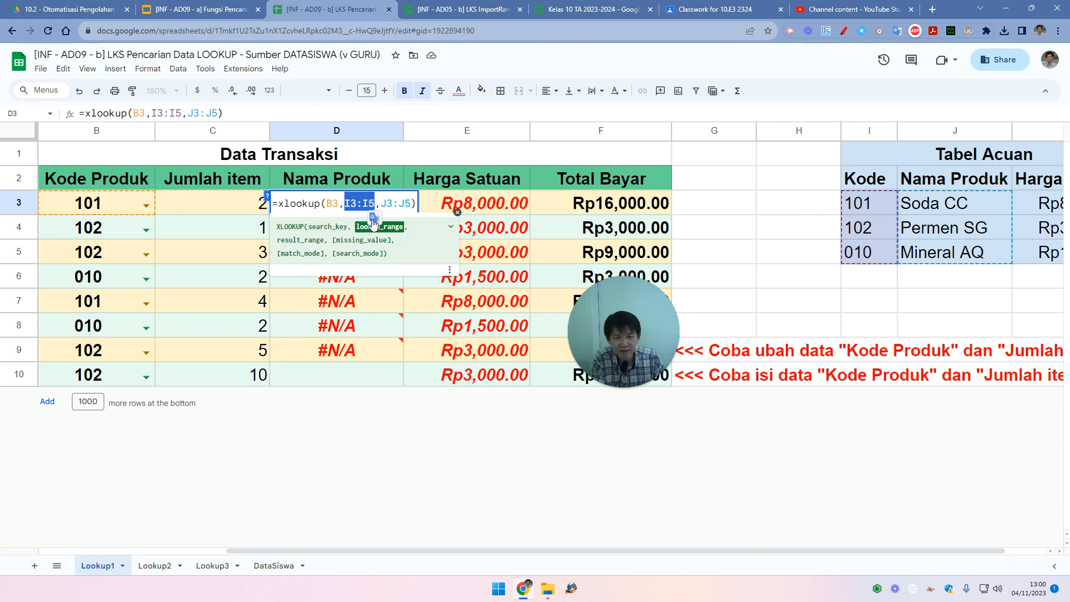
pyautogui.press('F4')
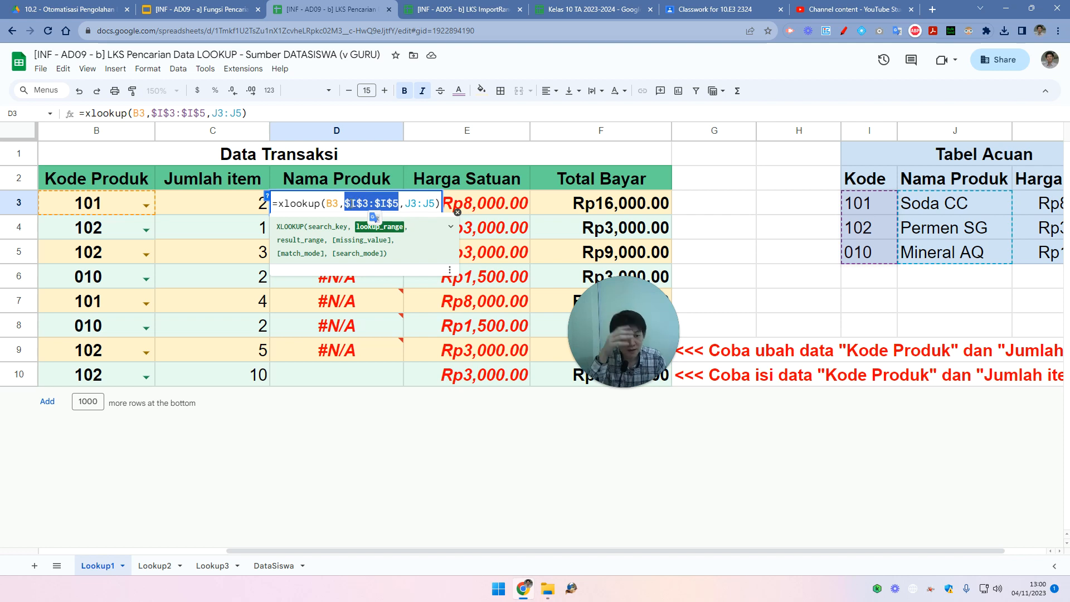
# Make the result range in the D3 formula absolute as $J$3:$J$5 and commit the formula
pyautogui.click(410, 204)
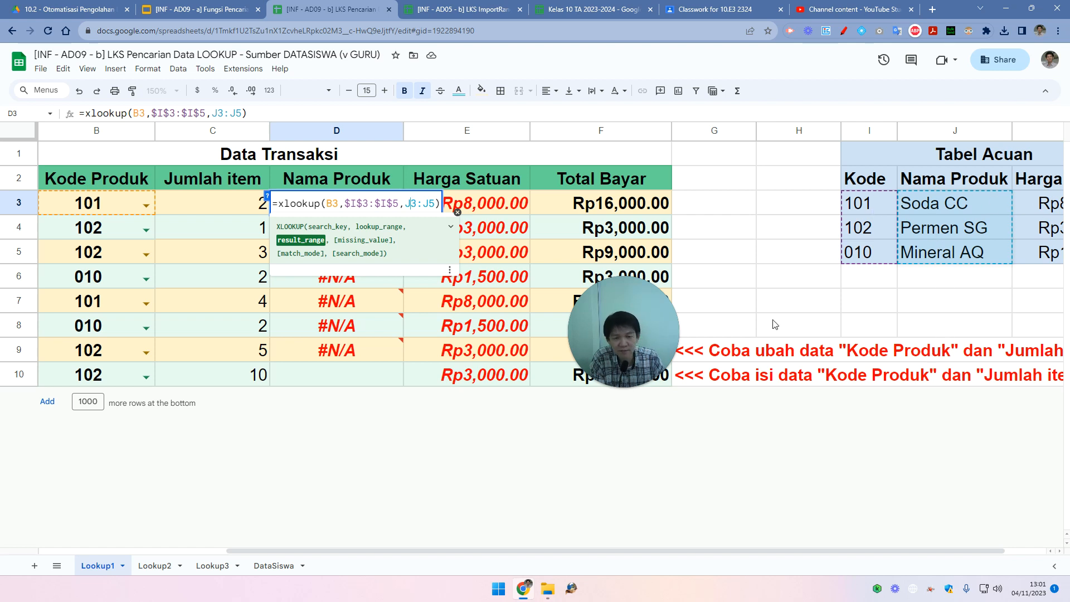
pyautogui.press('F4')
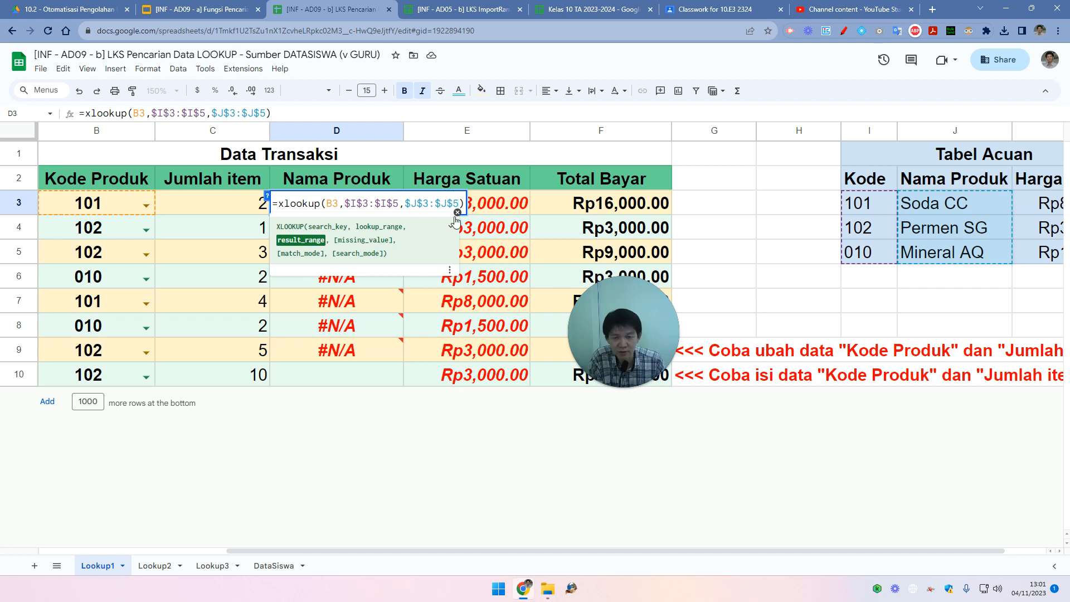
pyautogui.press('Return')
# Fill the D3 formula with absolute ranges down through D10 in the Nama Produk column
pyautogui.click(360, 204)
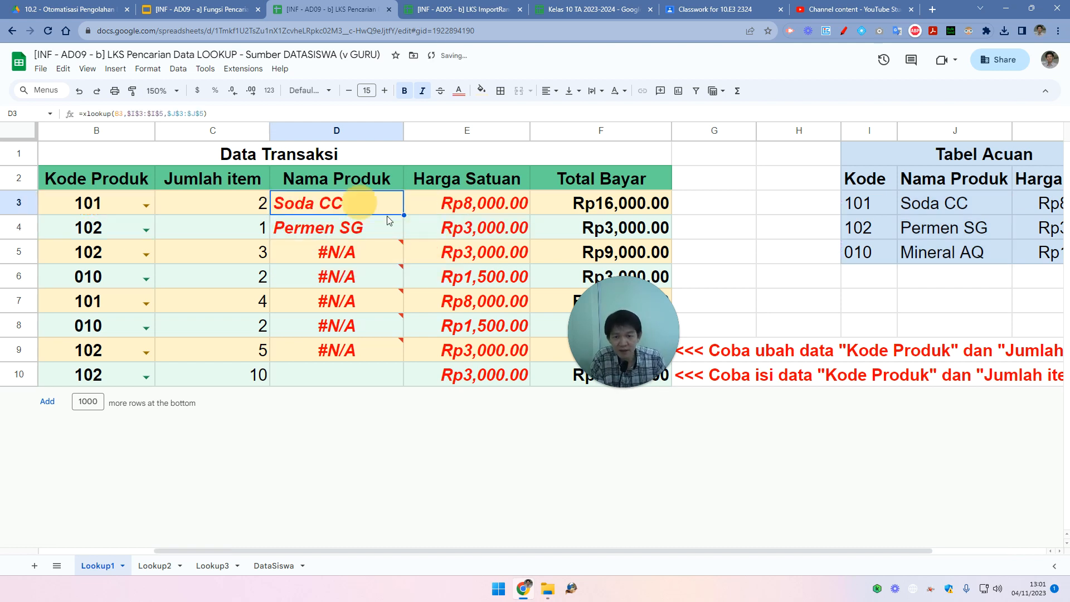
pyautogui.moveTo(404, 215); pyautogui.dragTo(378, 369)
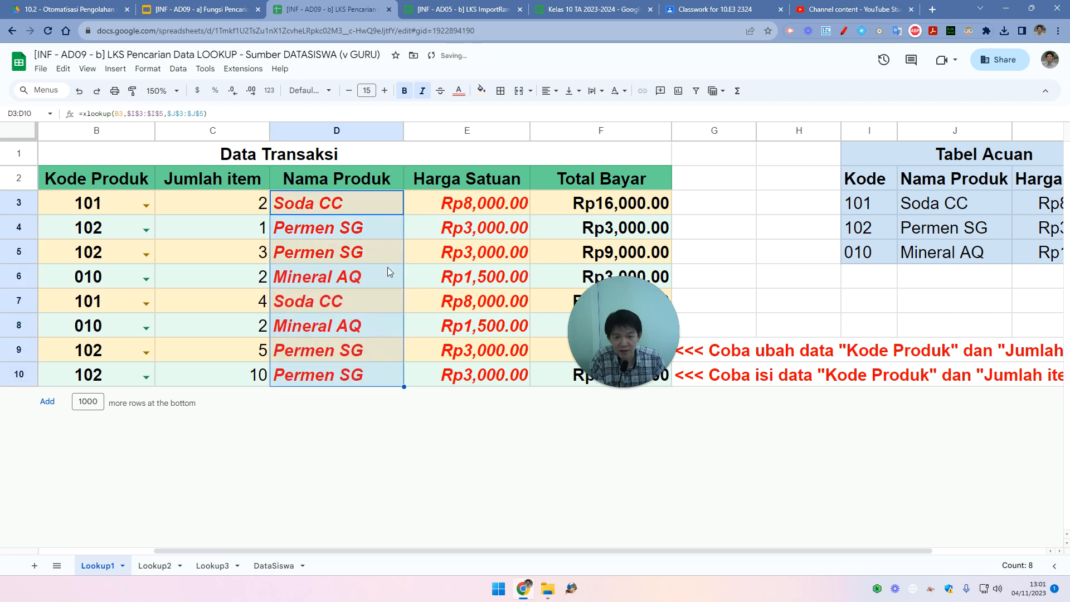
pyautogui.click(346, 199)
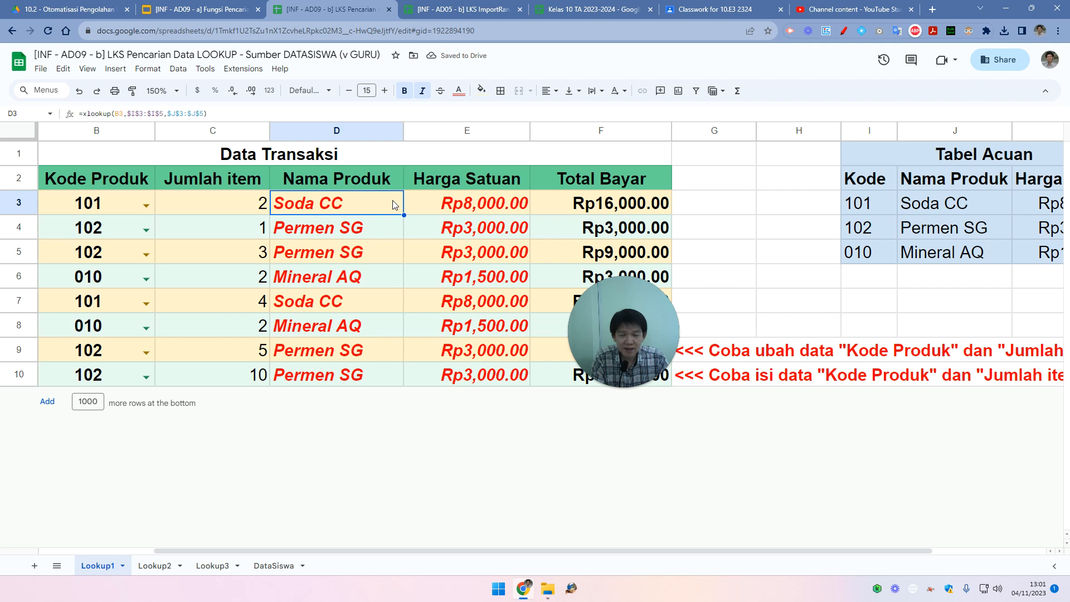
# Clear the Kode Produk value in B3 to test the lookup with an empty product code
pyautogui.press('Left')
pyautogui.press('Left')
pyautogui.press('Left')
pyautogui.press('Right')
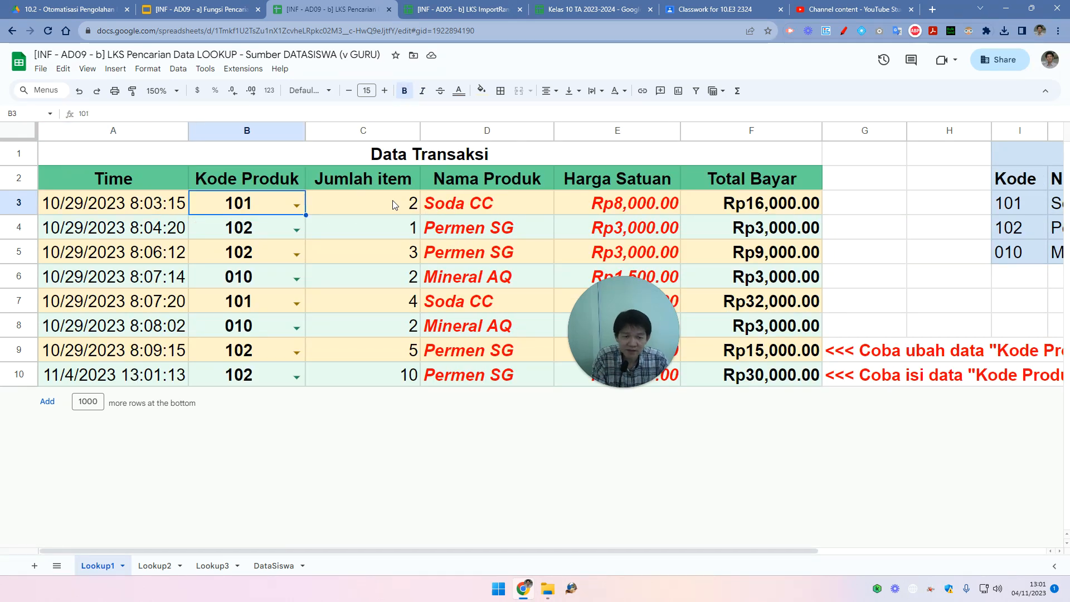
pyautogui.press('Delete')
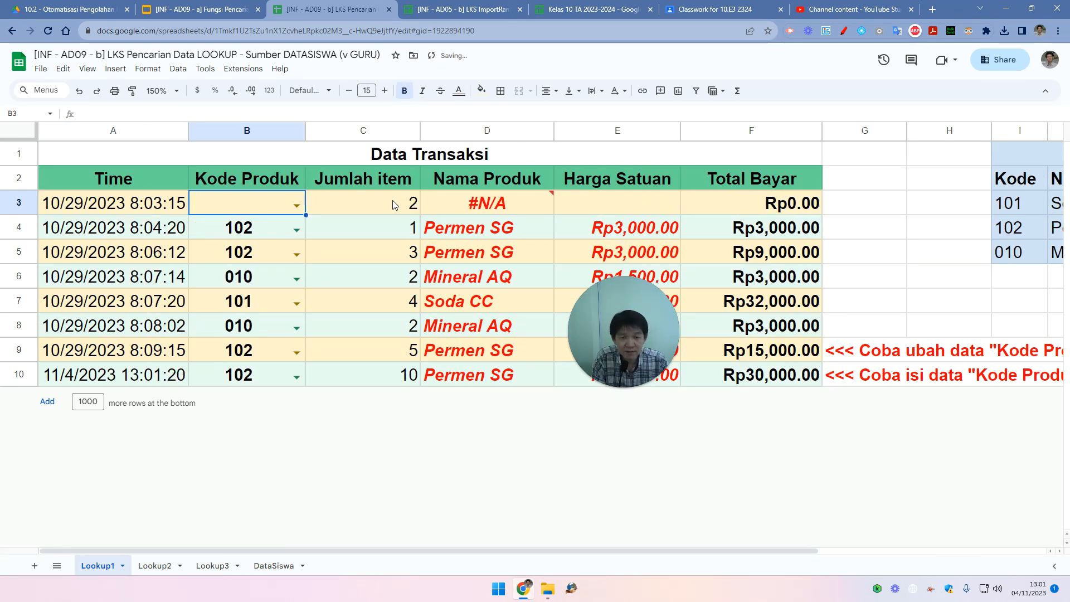
pyautogui.press('Right')
pyautogui.press('Right')
pyautogui.press('Left')
pyautogui.press('Left')
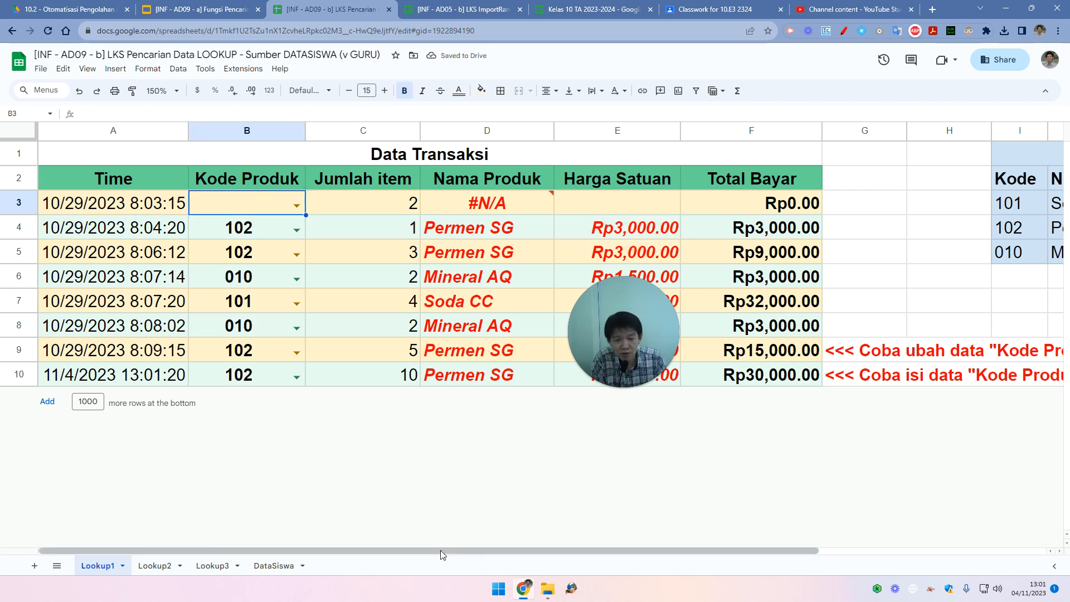
# Examine the error in D3 and its XLOOKUP formula against the Kode column of the Tabel Acuan table
pyautogui.moveTo(440, 550); pyautogui.dragTo(570, 554)
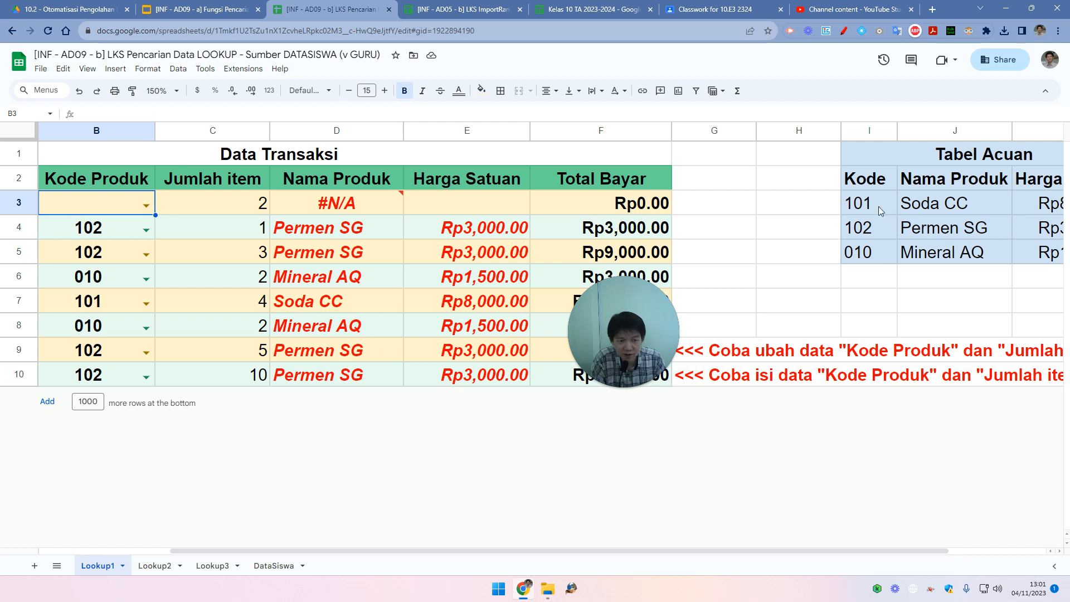
pyautogui.click(309, 199)
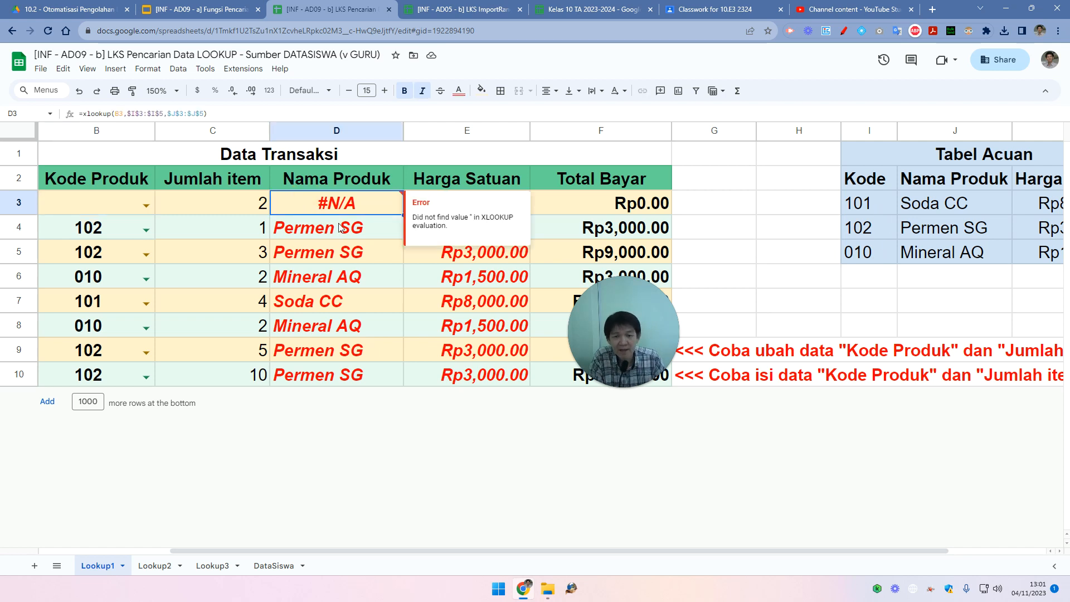
pyautogui.doubleClick(354, 211)
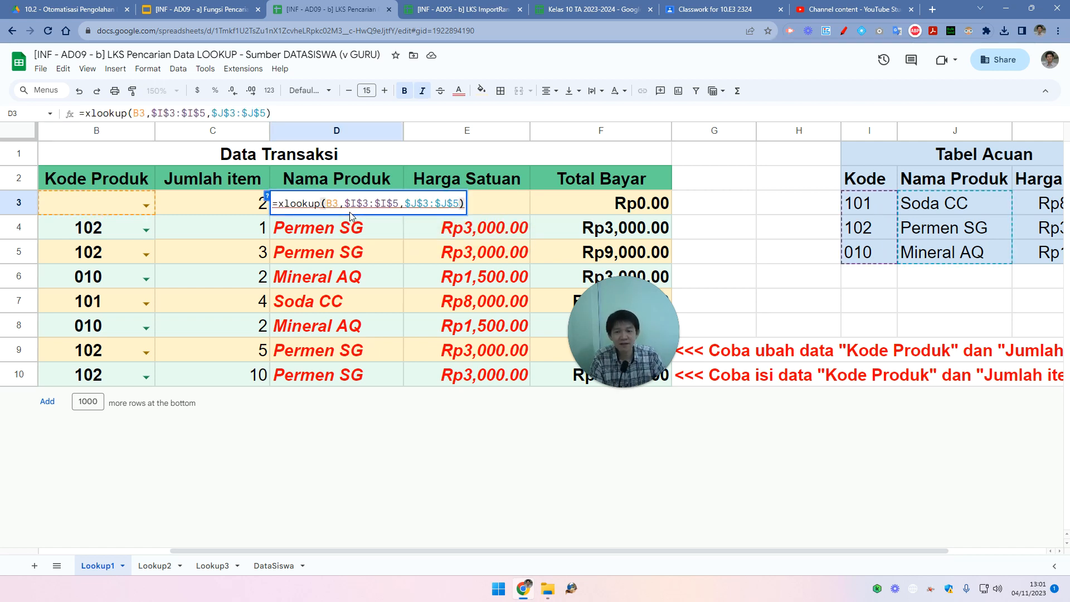
pyautogui.press('Escape')
pyautogui.press('F2')
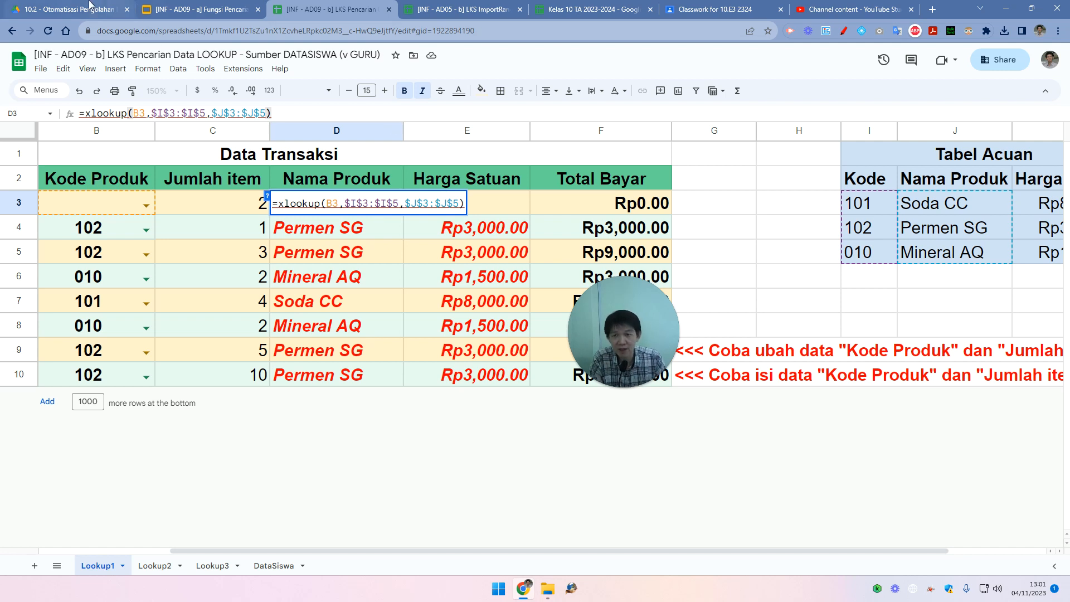
# Open the Ekspresi Text presentation from the course folder and examine the formula and value_if_error arguments of the IFERROR example
pyautogui.click(72, 9)
pyautogui.doubleClick(242, 375)
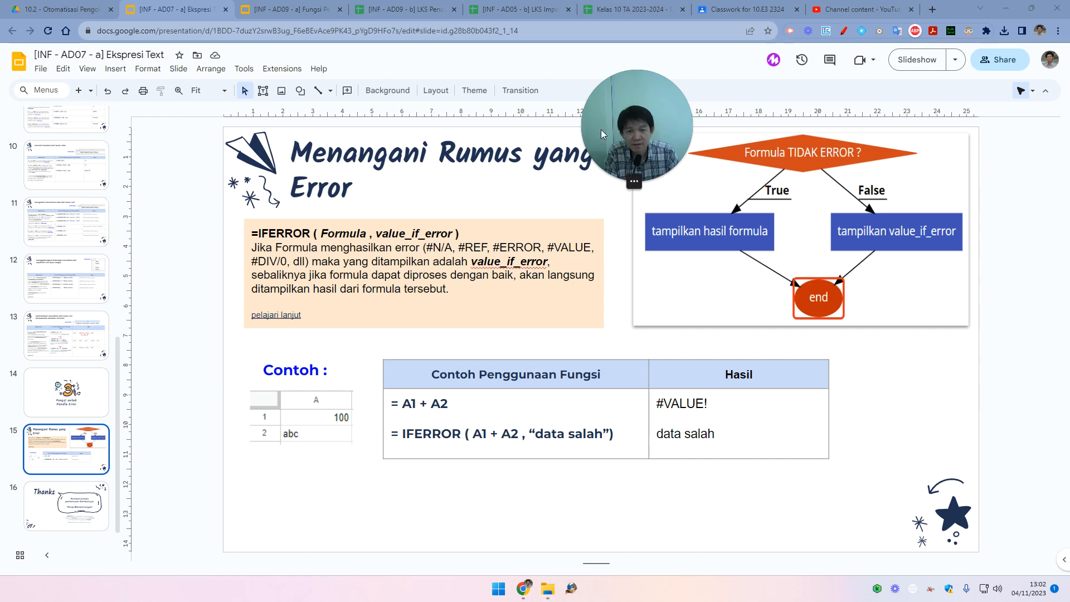
pyautogui.moveTo(658, 121); pyautogui.dragTo(879, 301)
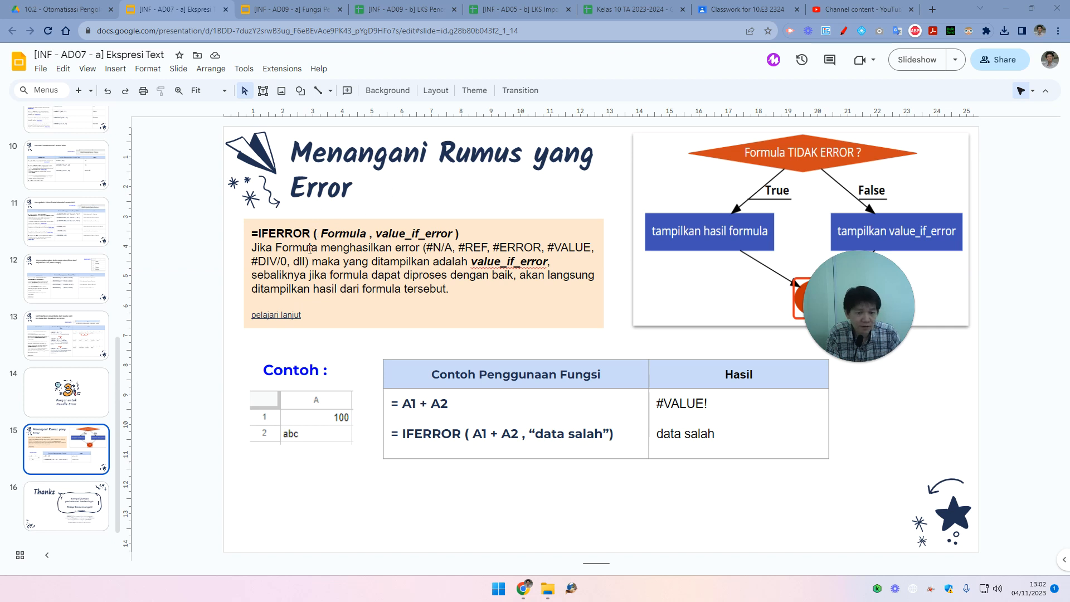
pyautogui.moveTo(474, 439); pyautogui.dragTo(518, 438)
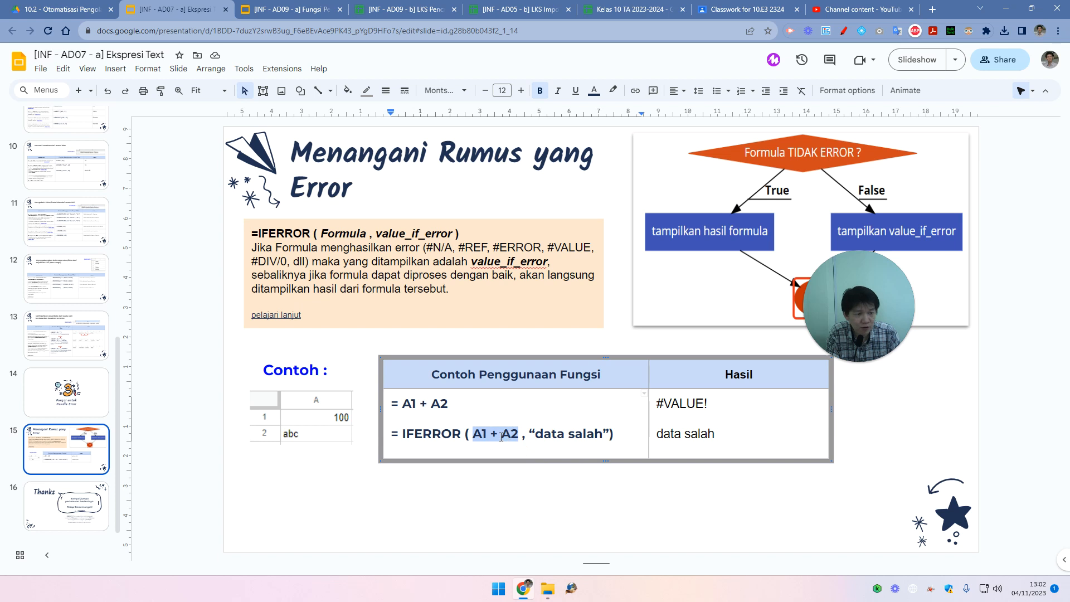
pyautogui.moveTo(527, 434); pyautogui.dragTo(610, 433)
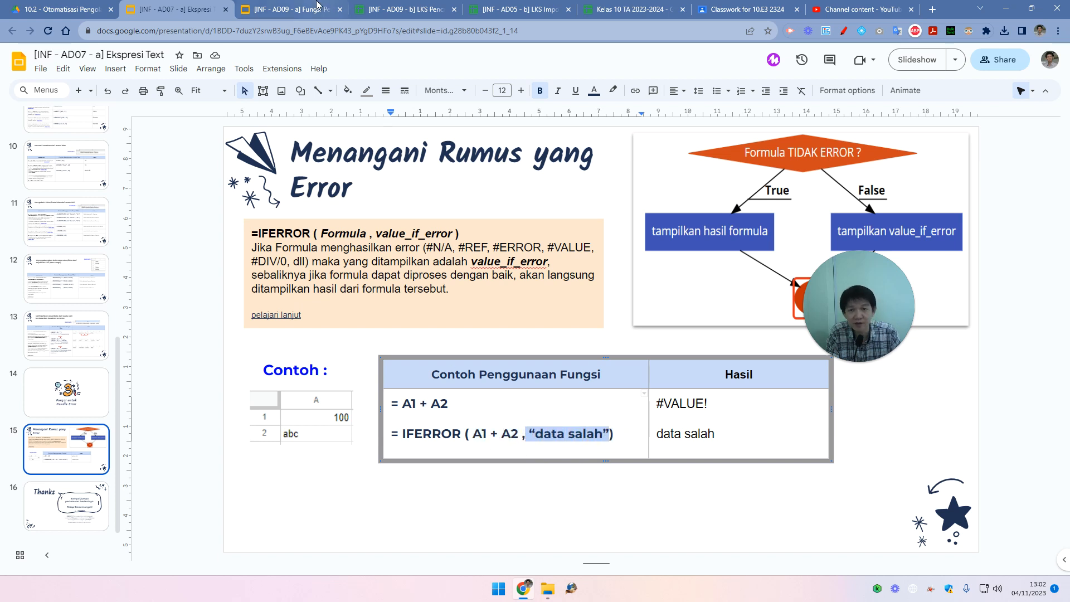
# Back in the Lookup1 sheet, wrap the D3 XLOOKUP formula in IFERROR with "X" as the value shown on error
pyautogui.click(390, 9)
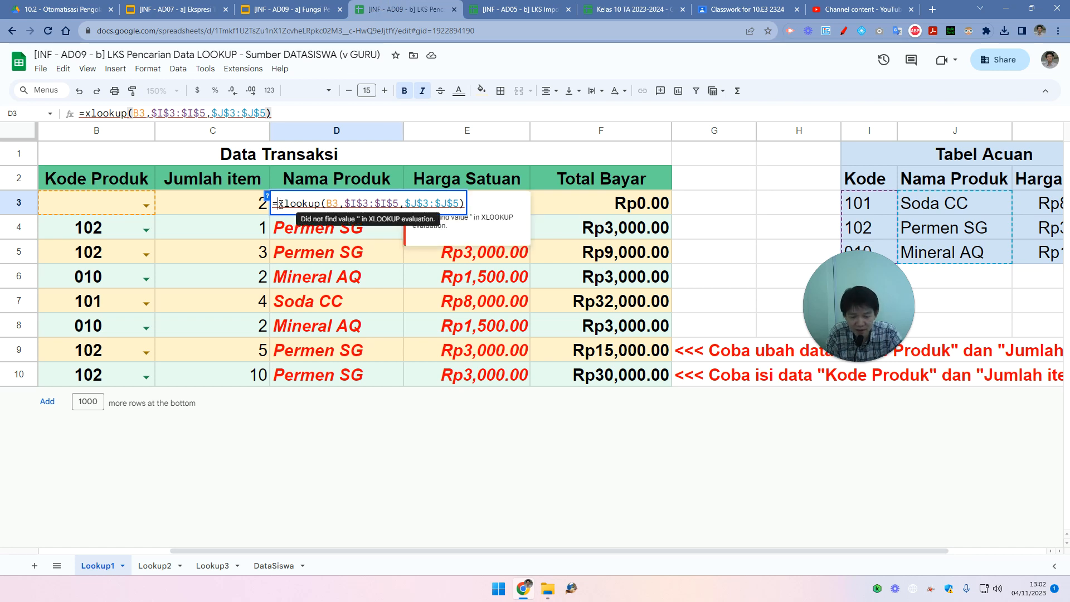
pyautogui.click(281, 204)
pyautogui.write('iferr')
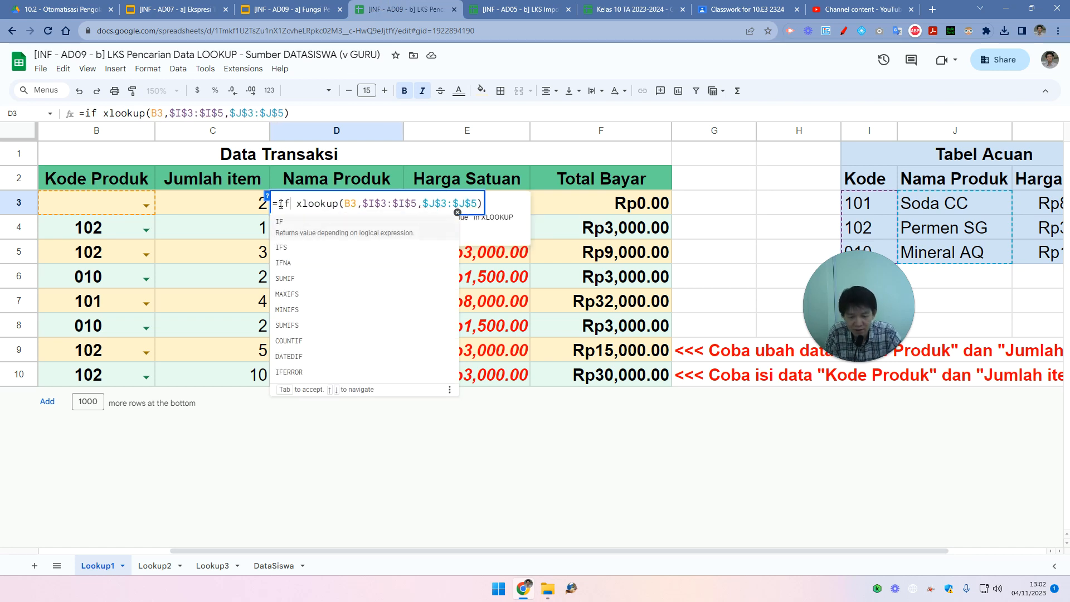
pyautogui.write('or(')
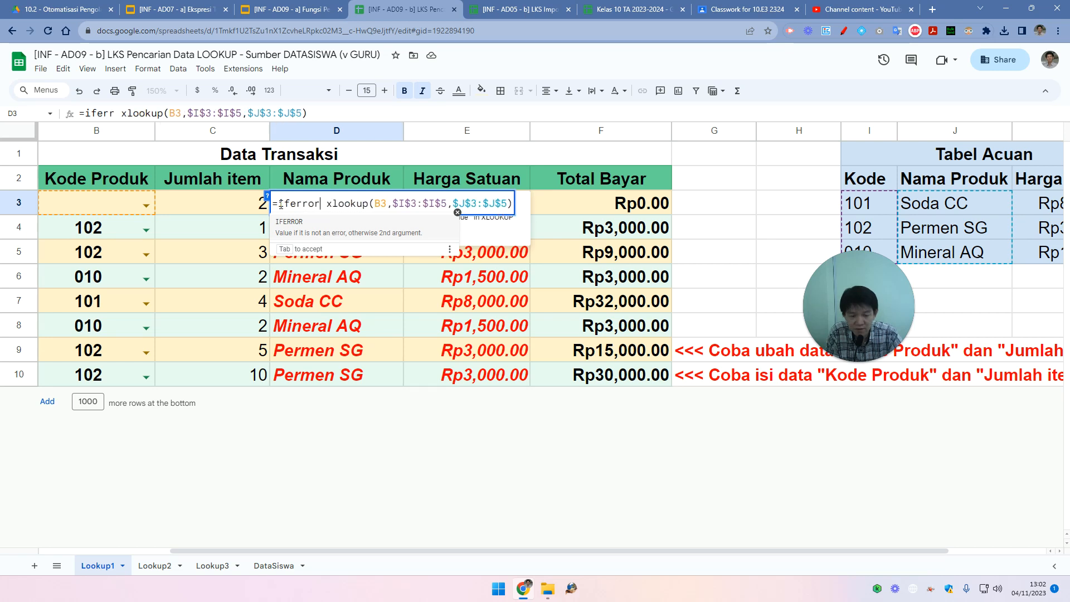
pyautogui.moveTo(332, 204); pyautogui.dragTo(520, 207)
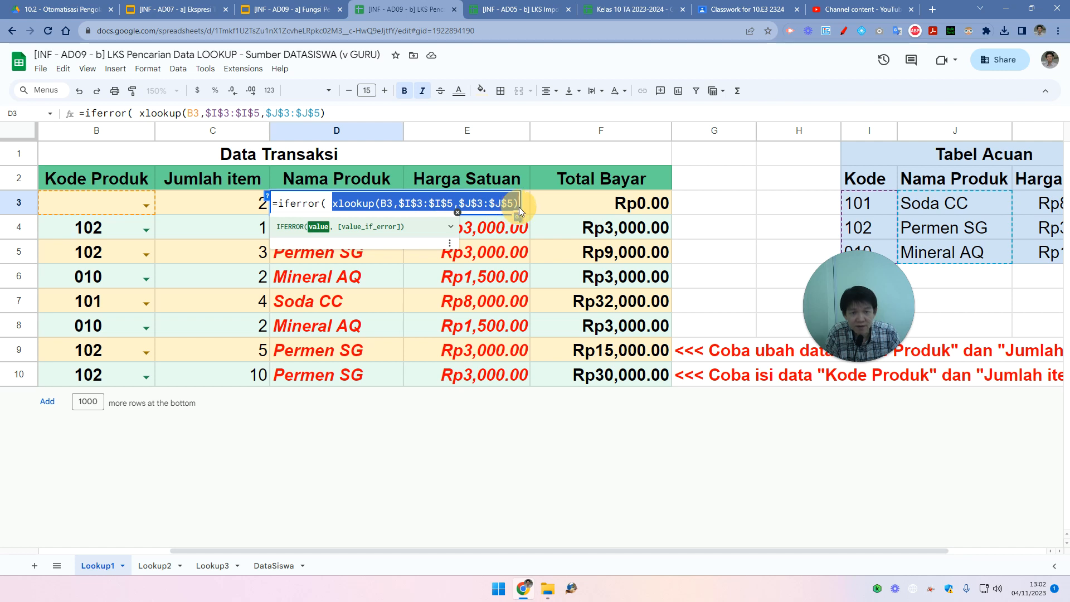
pyautogui.click(520, 206)
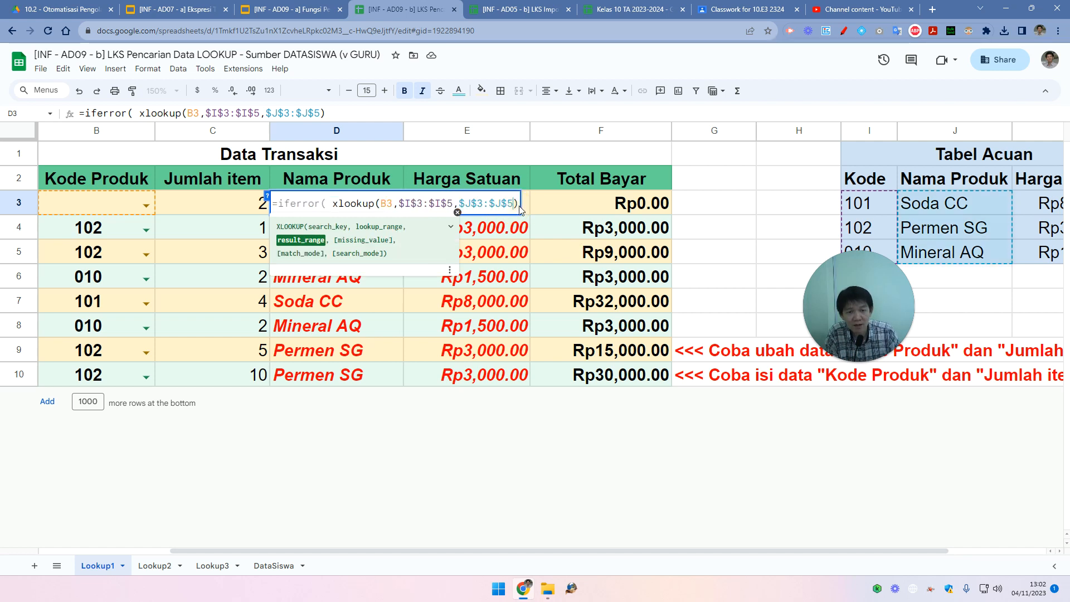
pyautogui.write(', ')
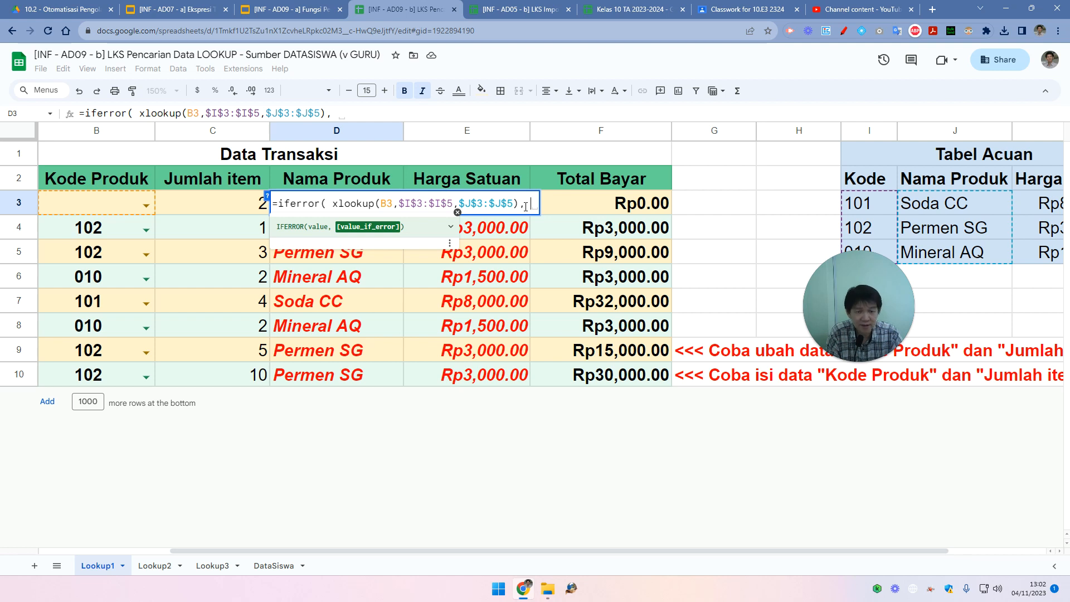
pyautogui.write('"X")')
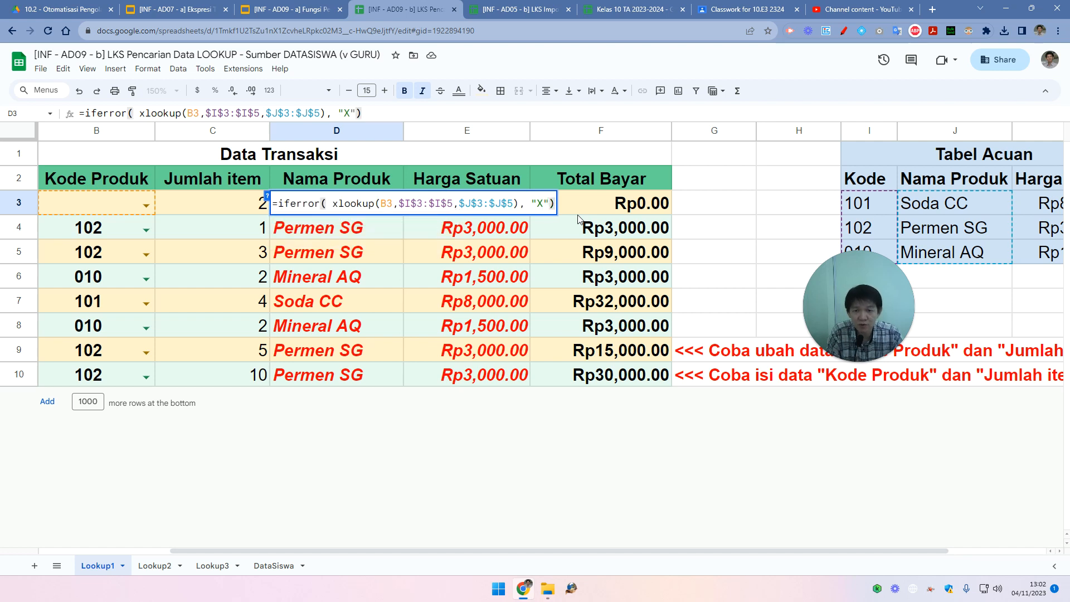
pyautogui.press('Return')
pyautogui.press('Up')
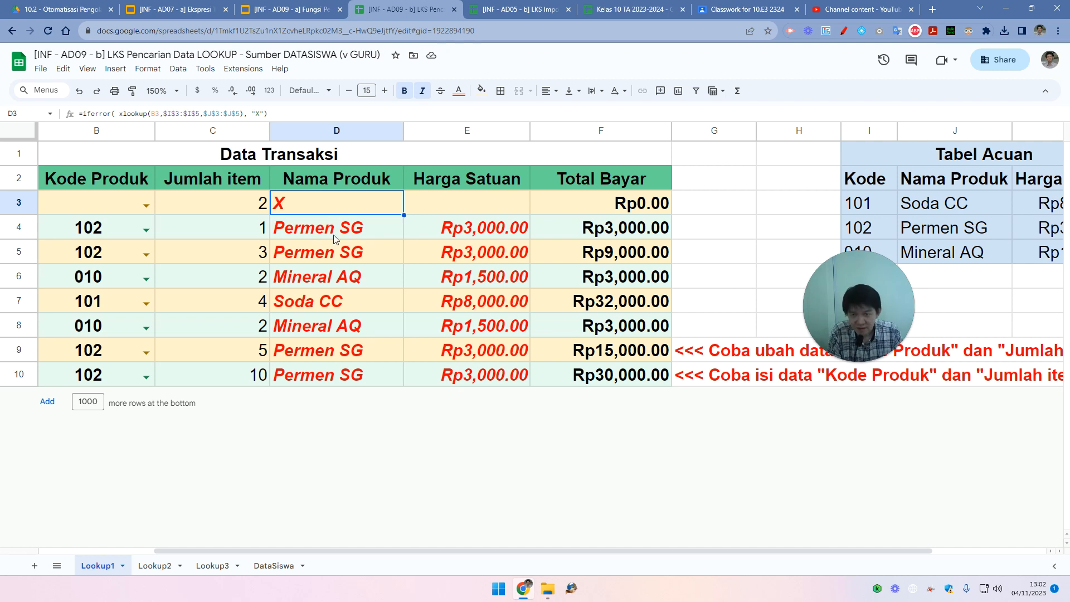
# Remove the IFERROR wrapper and its "X" argument from the D3 formula, keeping only the XLOOKUP function
pyautogui.press('F2')
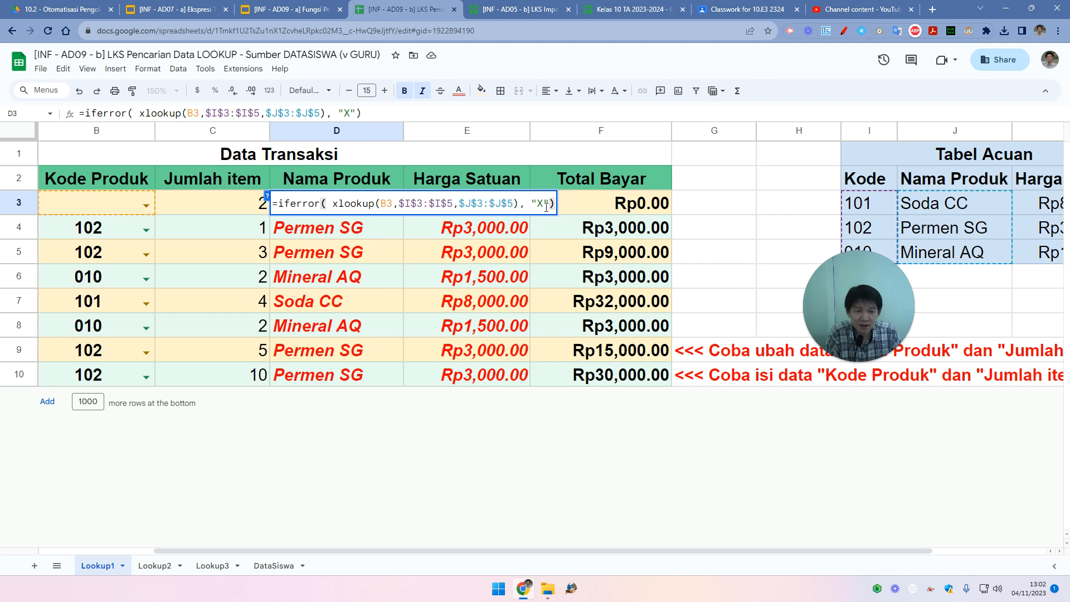
pyautogui.click(373, 207)
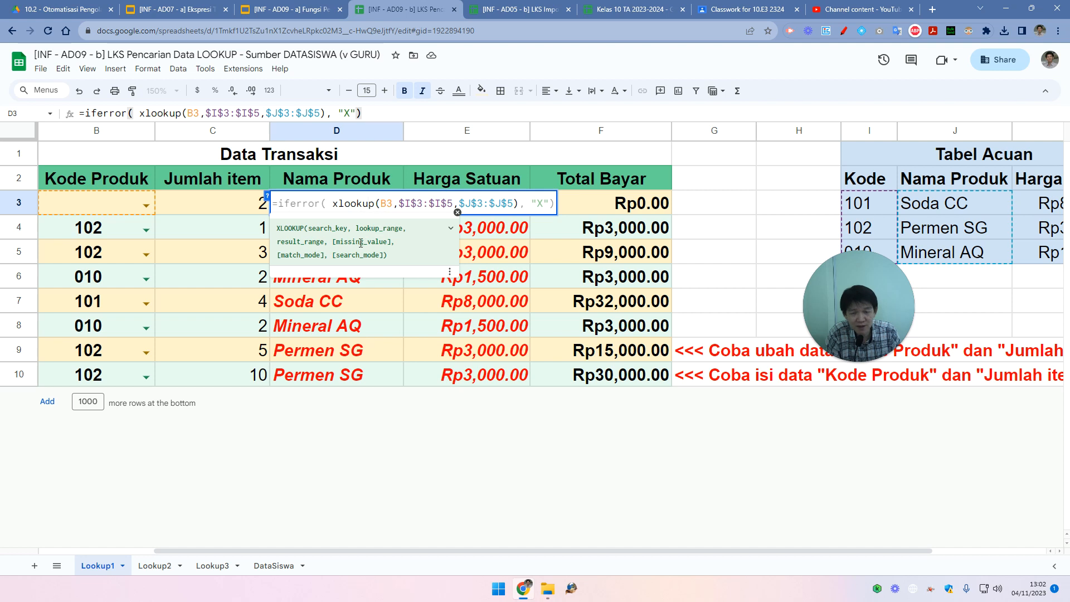
pyautogui.click(450, 228)
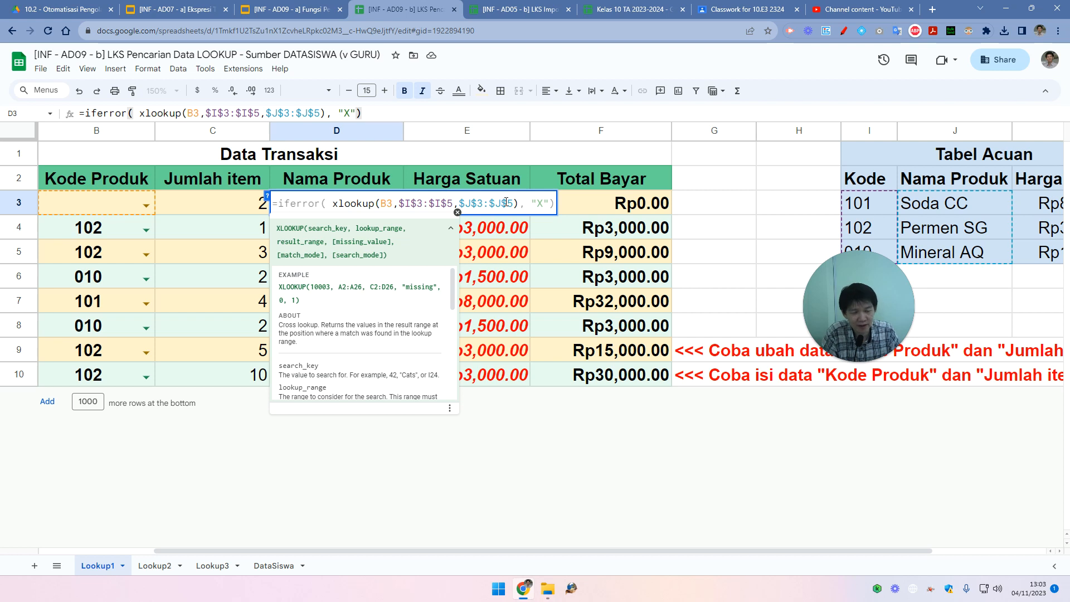
pyautogui.moveTo(333, 203); pyautogui.dragTo(279, 203)
pyautogui.press('BackSpace')
pyautogui.press('End')
pyautogui.press('BackSpace')
pyautogui.press('BackSpace')
pyautogui.press('BackSpace')
pyautogui.press('BackSpace')
pyautogui.press('BackSpace')
pyautogui.press('BackSpace')
pyautogui.press('Left')
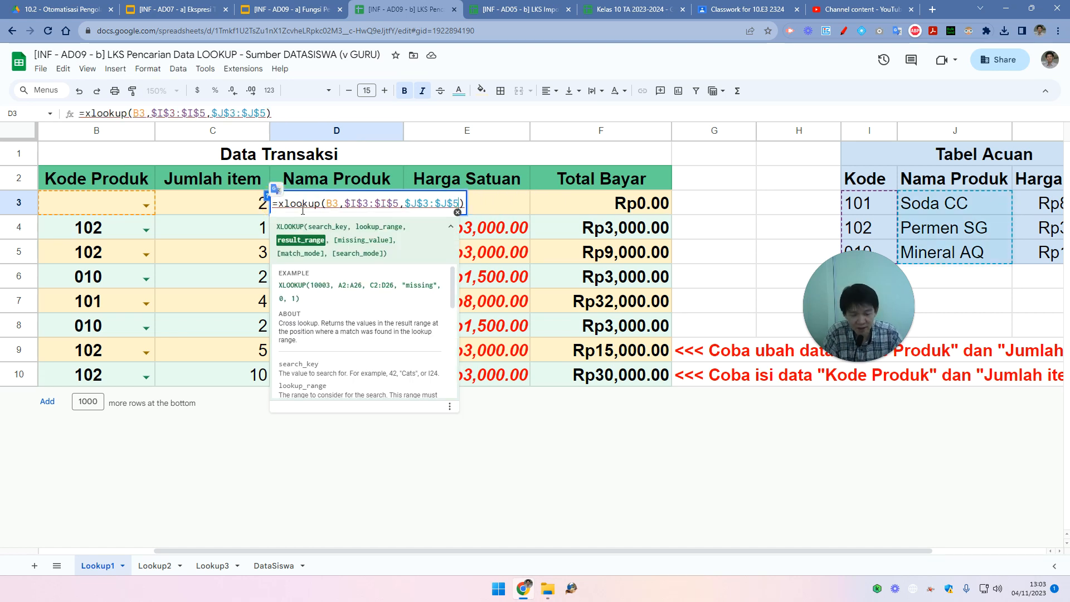
# Add "X" as the missing_value argument of the XLOOKUP formula in D3
pyautogui.write(',')
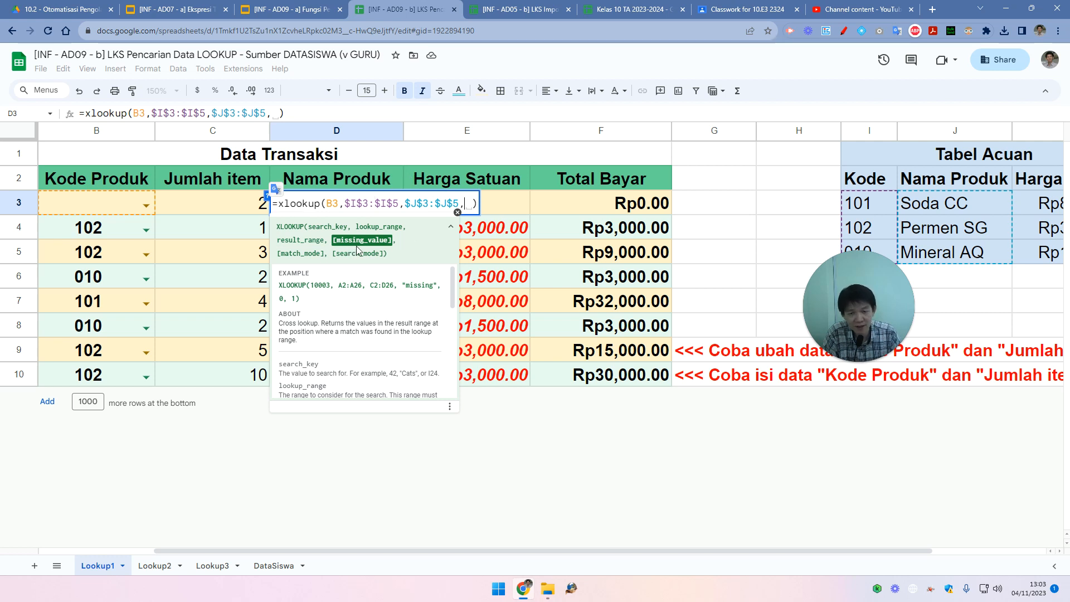
pyautogui.write('"X"')
pyautogui.press('Return')
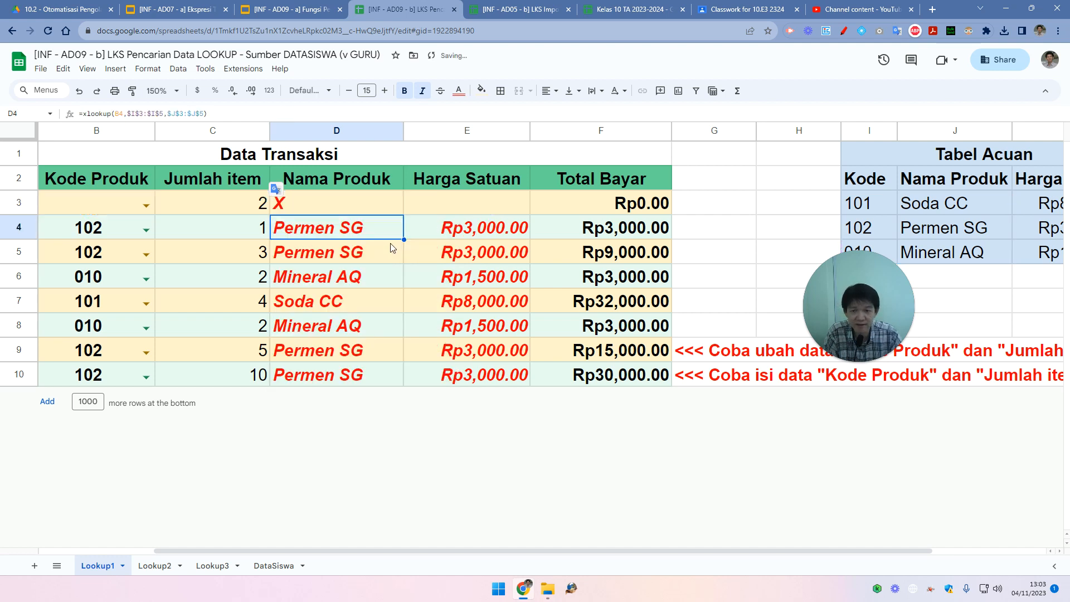
# Check the D3 XLOOKUP formula and fill it down the Nama Produk column to D10
pyautogui.press('Up')
pyautogui.press('F2')
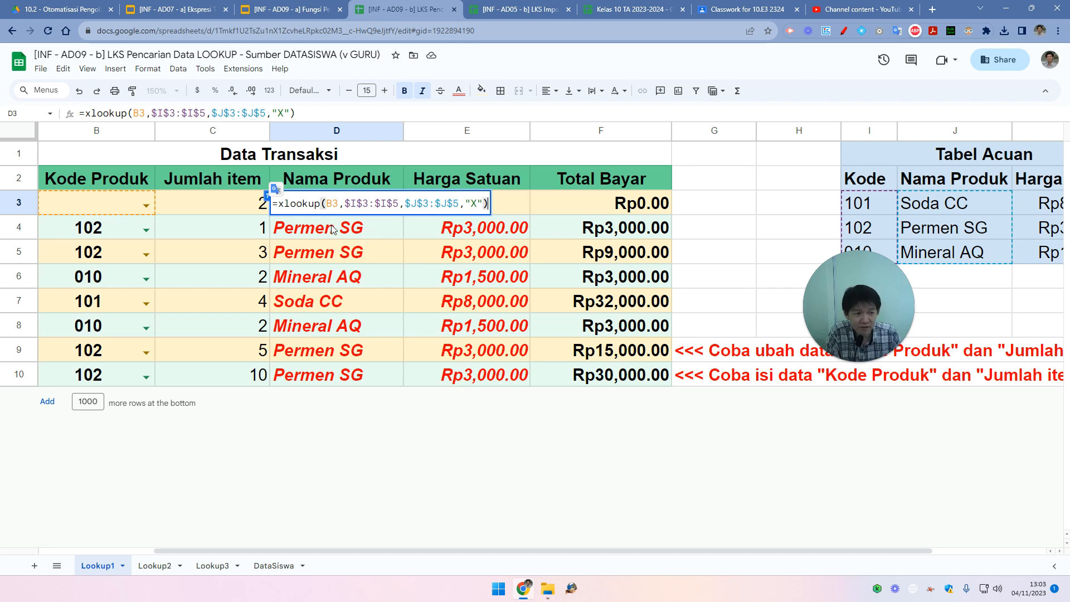
pyautogui.press('Escape')
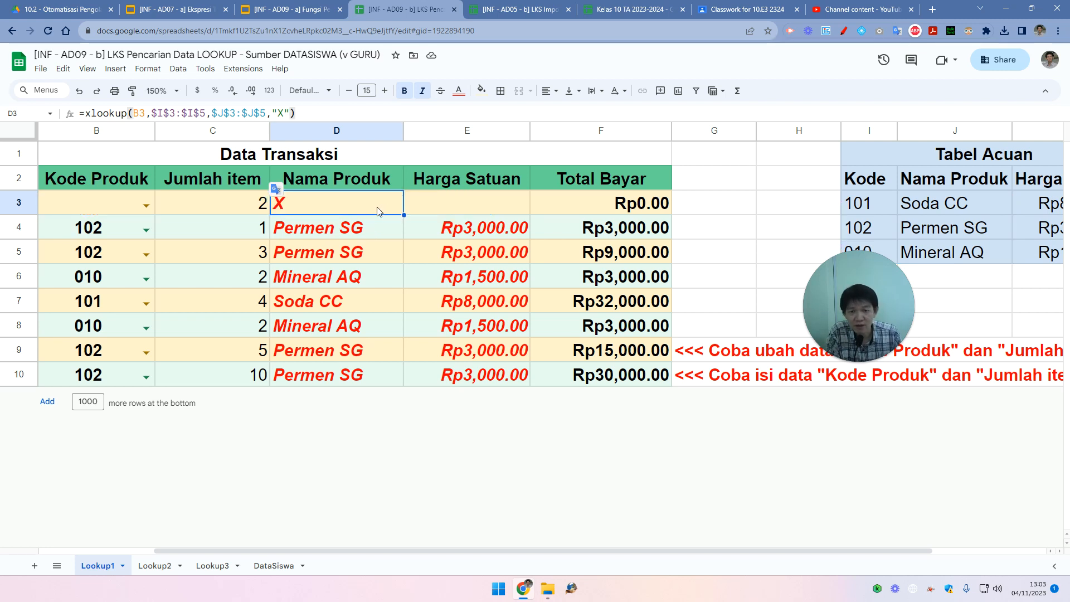
pyautogui.doubleClick(383, 210)
pyautogui.press('Escape')
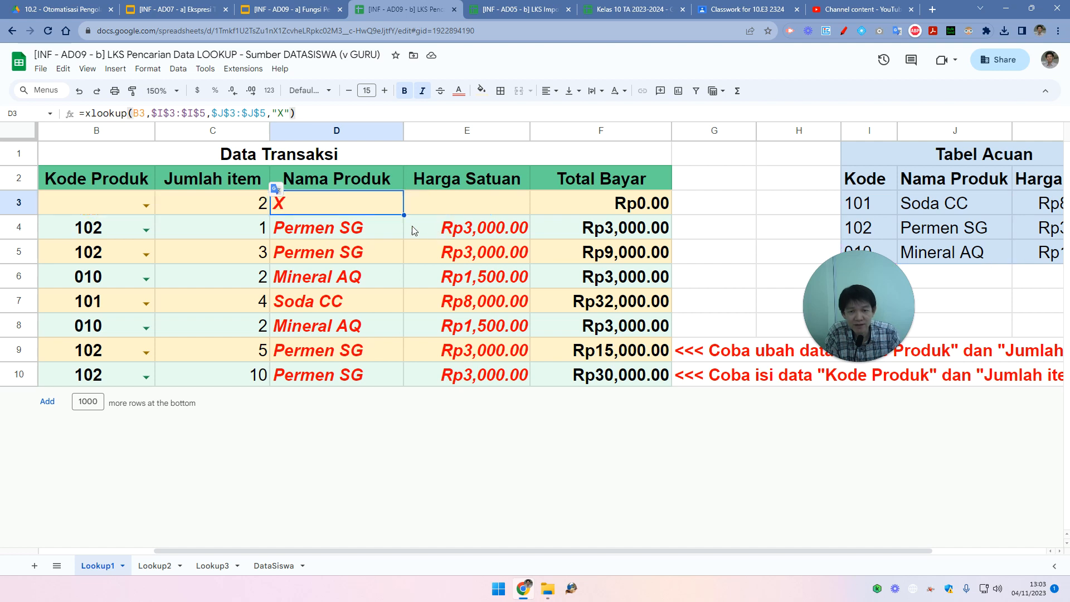
pyautogui.moveTo(405, 214); pyautogui.dragTo(377, 382)
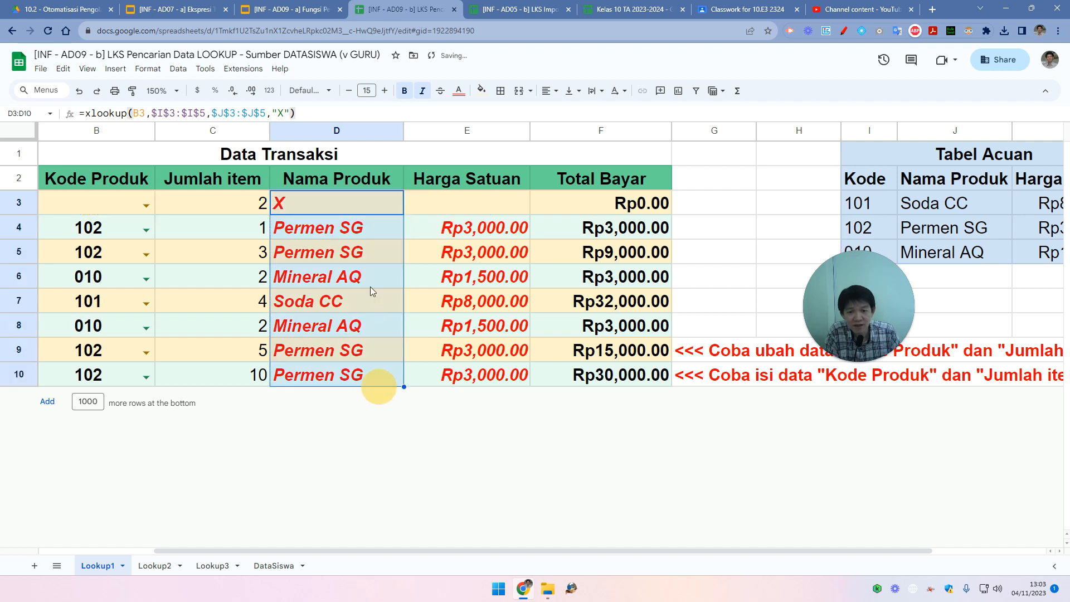
# Change the missing_value argument in the D3 XLOOKUP formula to an empty string ""
pyautogui.doubleClick(352, 212)
pyautogui.press('Left')
pyautogui.press('Left')
pyautogui.press('BackSpace')
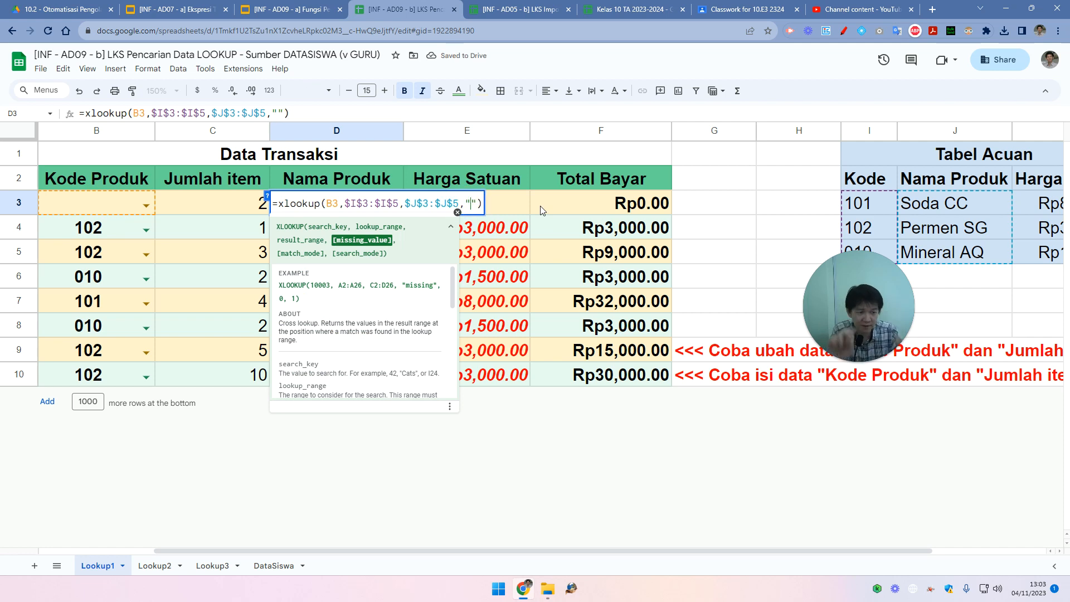
pyautogui.press('Return')
pyautogui.press('Up')
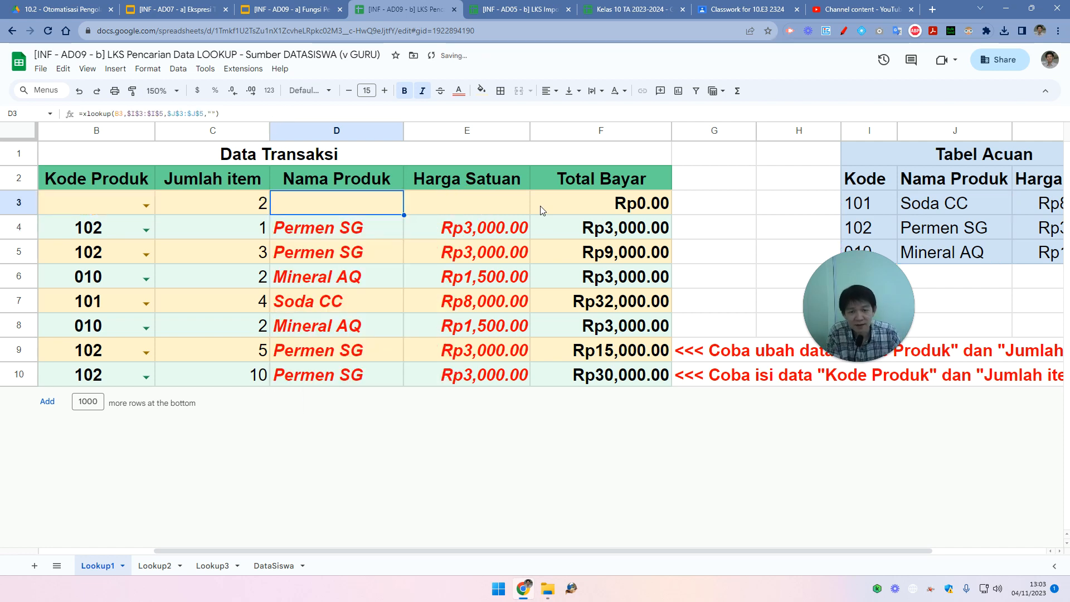
# Leave the missing_value argument in the D3 XLOOKUP formula blank after the comma, and fill the formula down to D10
pyautogui.press('Return')
pyautogui.doubleClick(471, 203)
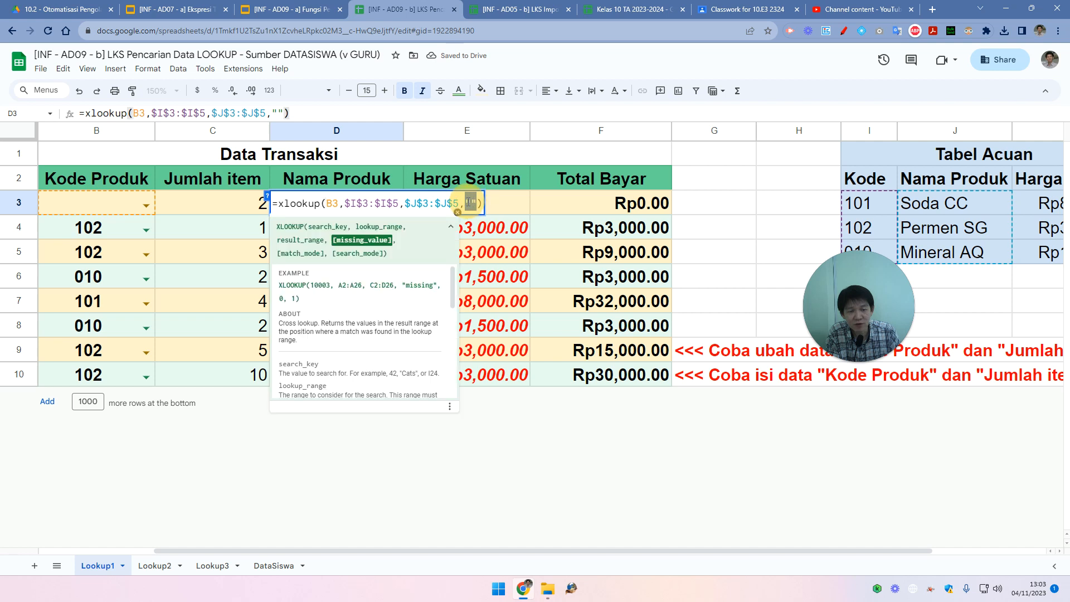
pyautogui.press('Left')
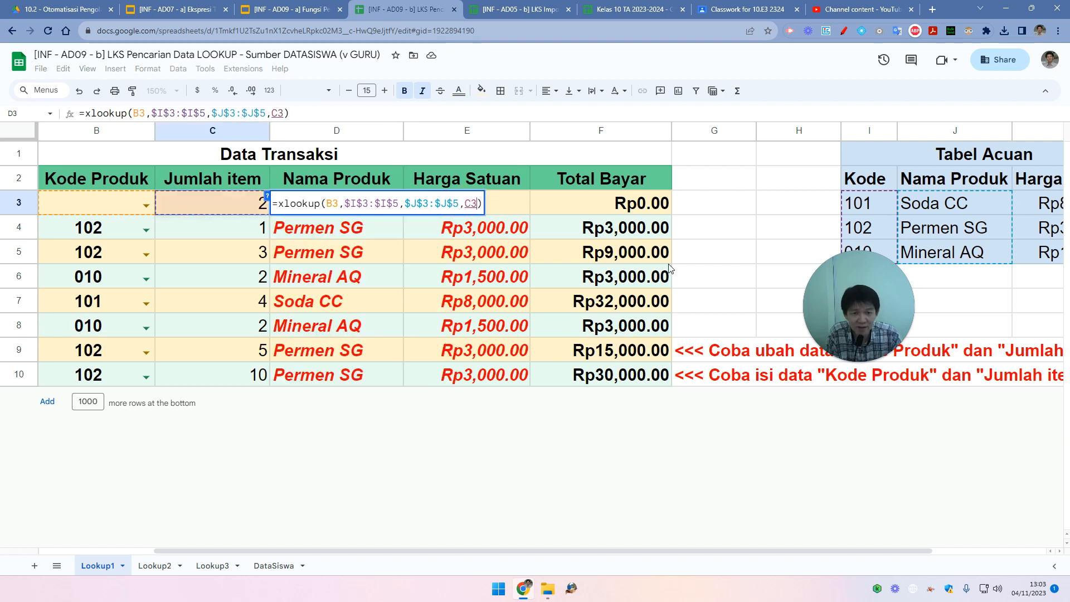
pyautogui.press('BackSpace')
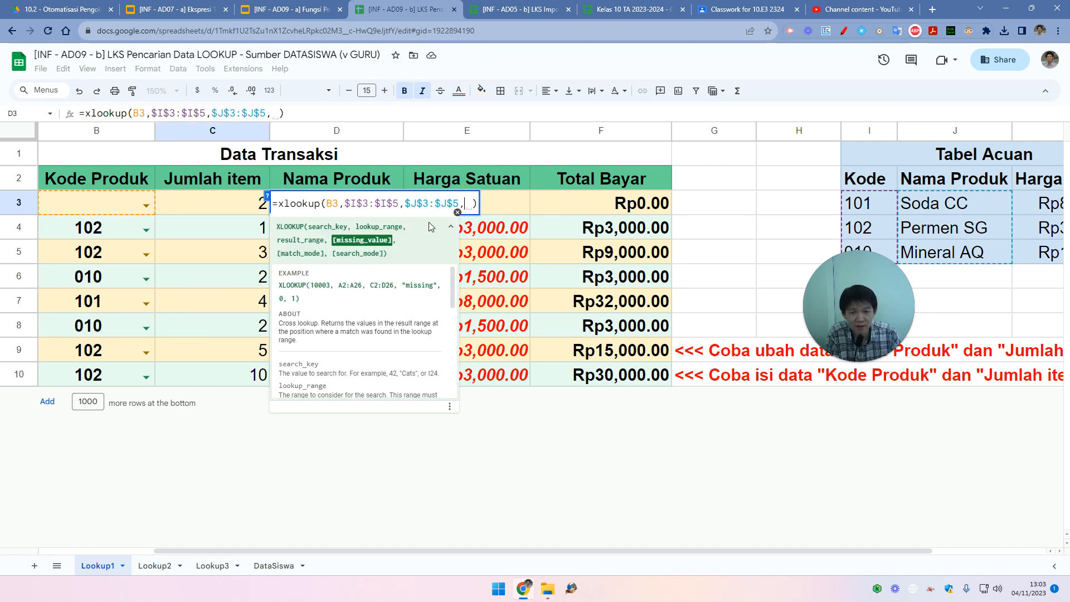
pyautogui.press('BackSpace')
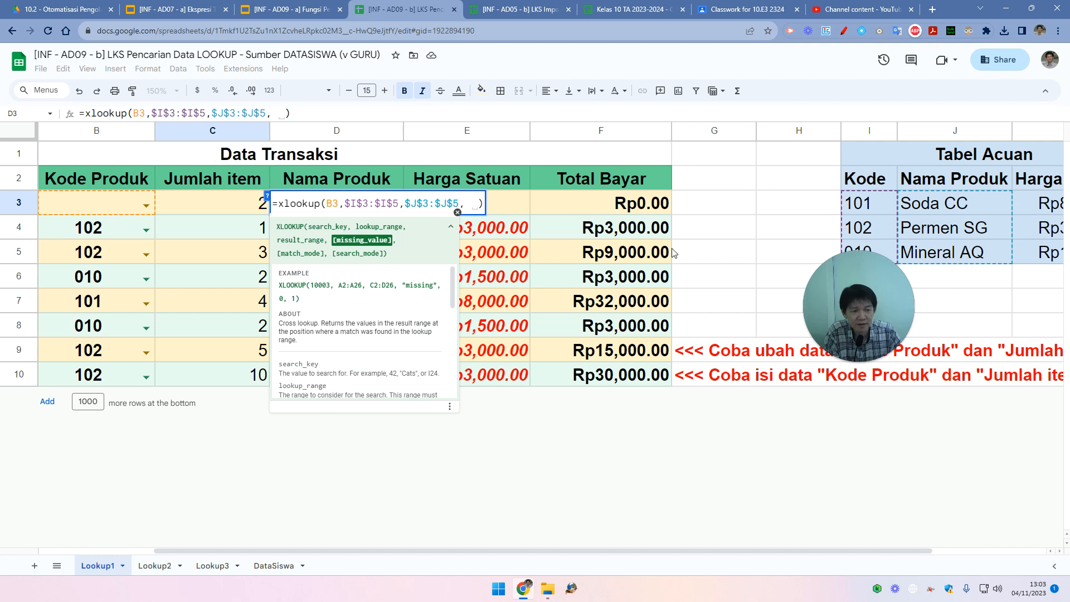
pyautogui.press('Return')
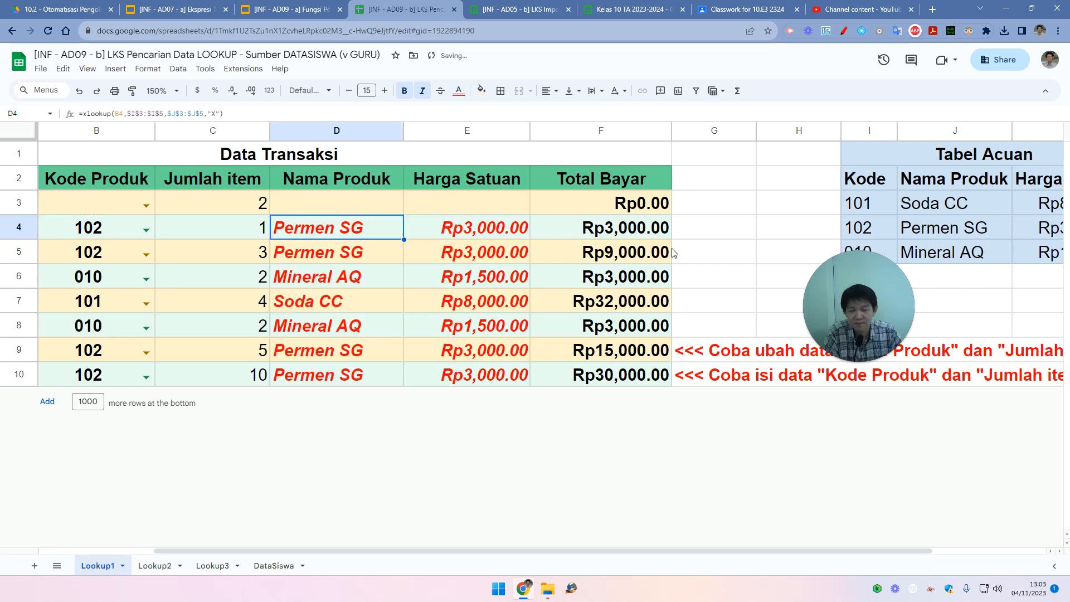
pyautogui.press('Up')
pyautogui.moveTo(404, 215); pyautogui.dragTo(393, 379)
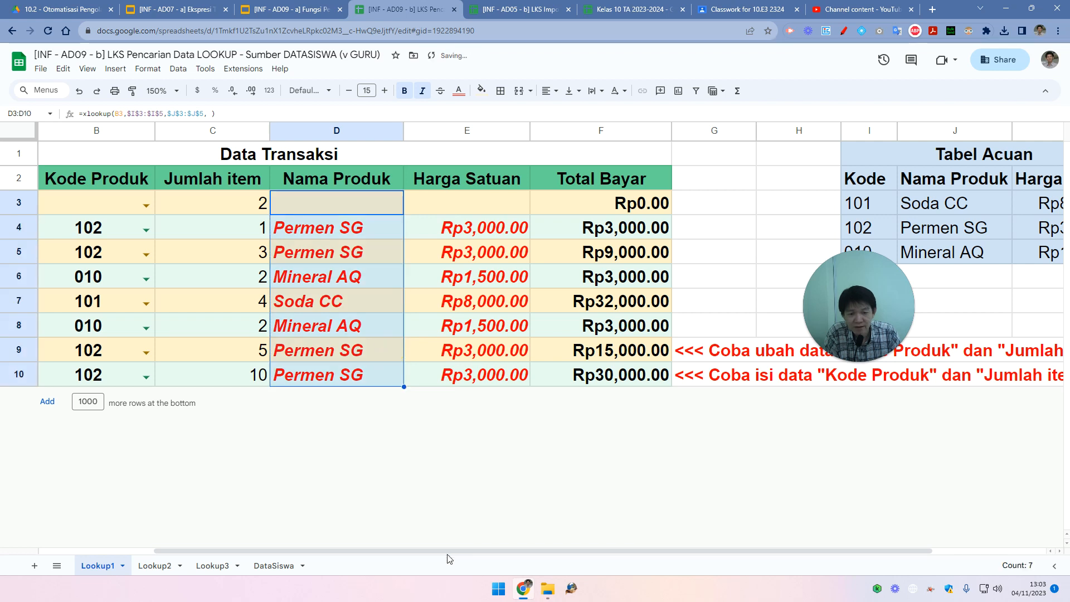
# Enter 101 as the Kode Produk in B3 and check the product name lookup in D3
pyautogui.hscroll(-3, 442, 547)
pyautogui.click(252, 204)
pyautogui.write('101')
pyautogui.press('Return')
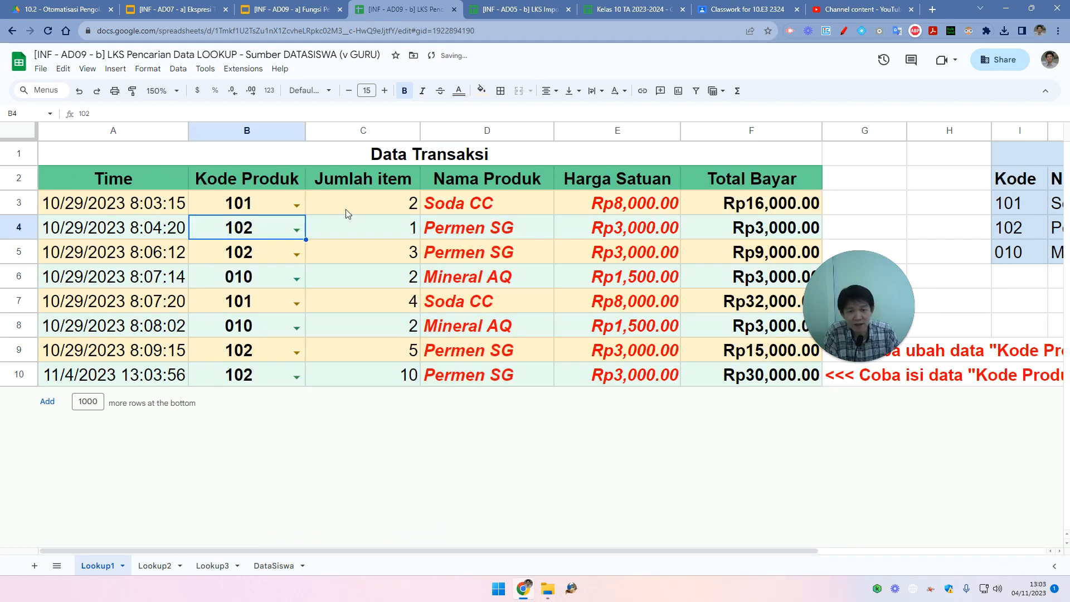
pyautogui.click(500, 204)
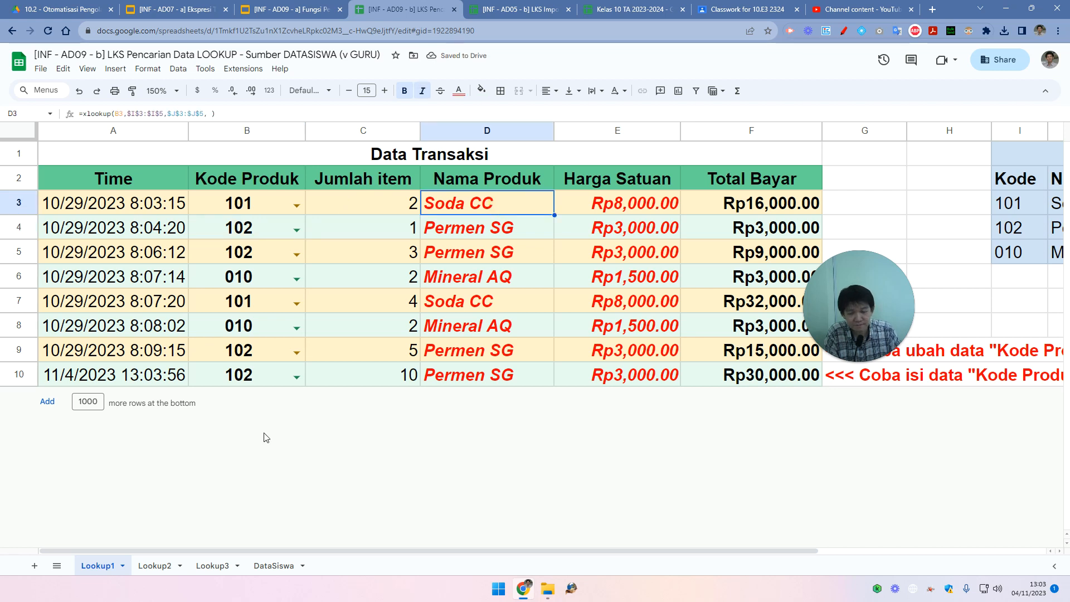
# Look over the flight data in the Lookup2 sheet and the Pencarian Data Nasabah form in the Lookup3 sheet
pyautogui.click(148, 566)
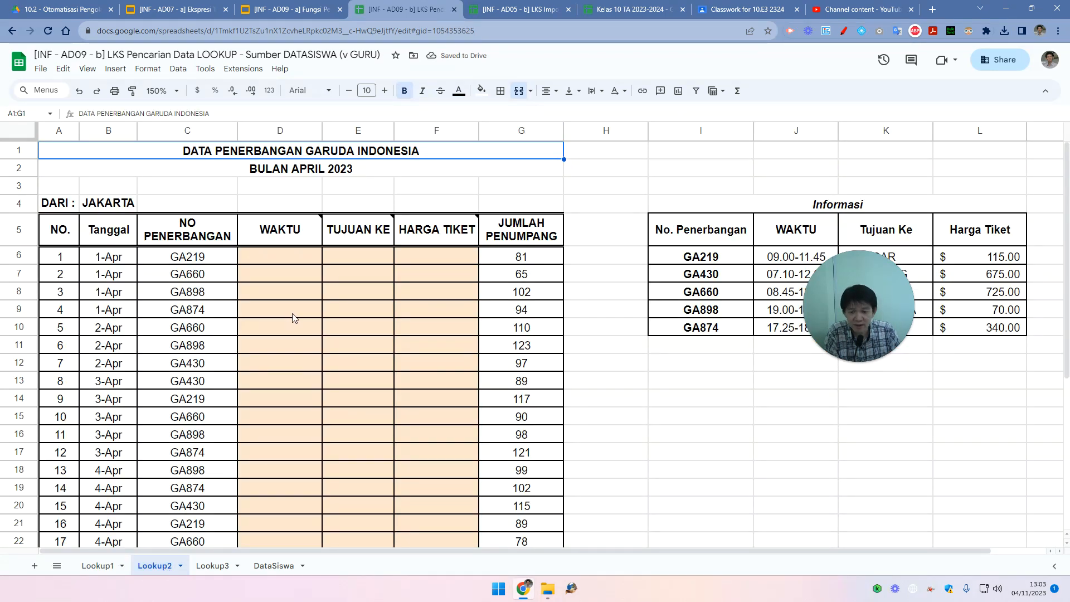
pyautogui.click(212, 566)
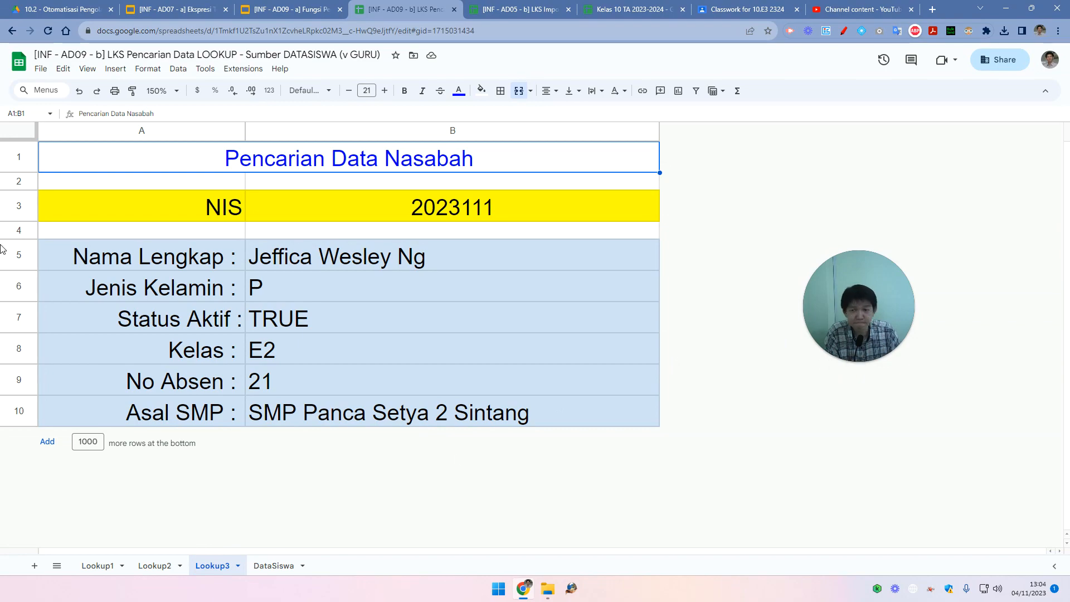